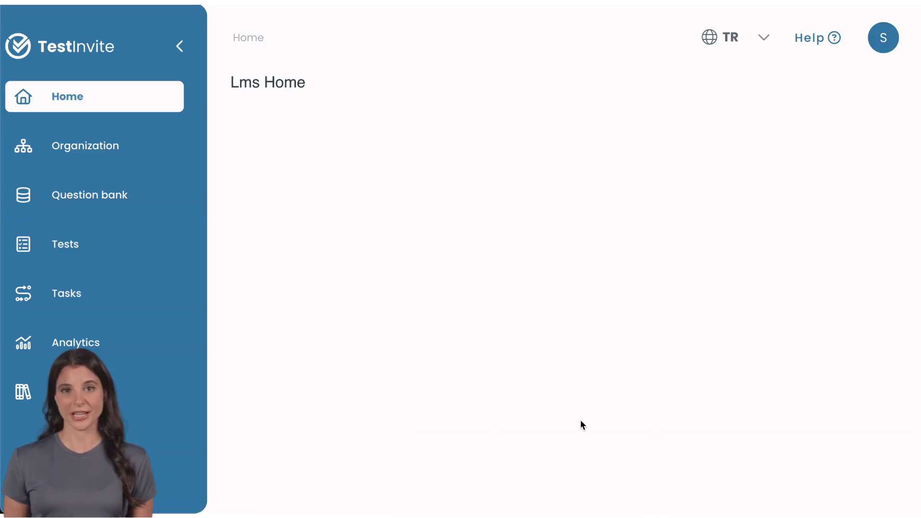
Start creating a new test and name it "Listening test".
{"action": "left_click", "coordinate": [146, 240]}
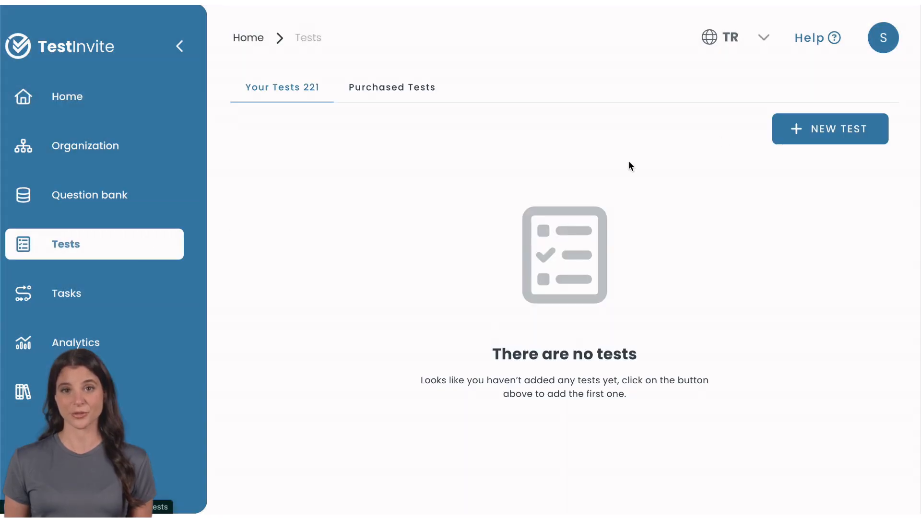
{"action": "left_click", "coordinate": [833, 125]}
{"action": "left_click", "coordinate": [666, 170]}
{"action": "type", "text": "L"}
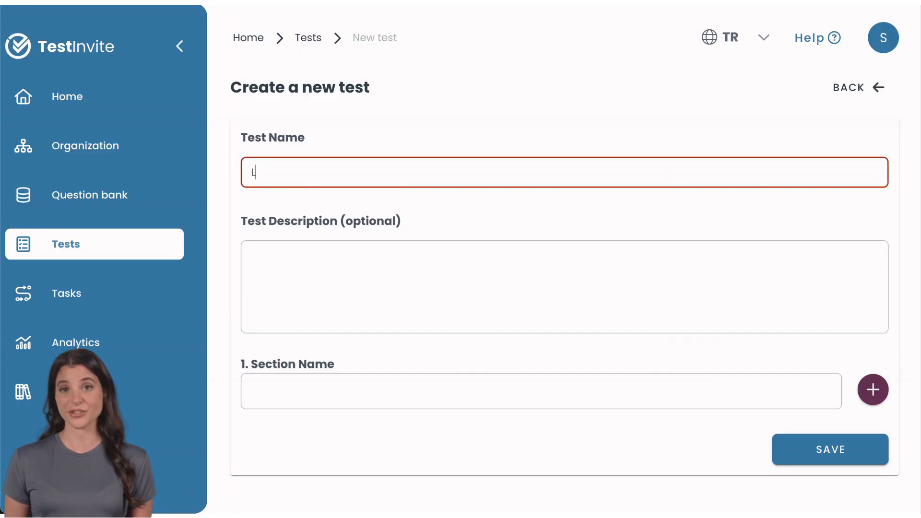
{"action": "type", "text": "istening test"}
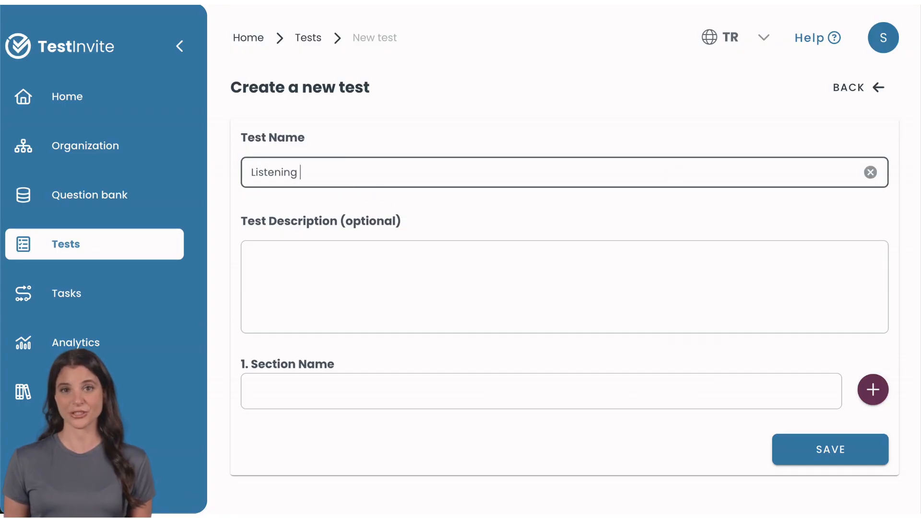
Name the test's first section "Instructional listening".
{"action": "left_click", "coordinate": [638, 281]}
{"action": "left_click", "coordinate": [459, 397]}
{"action": "type", "text": "Ins"}
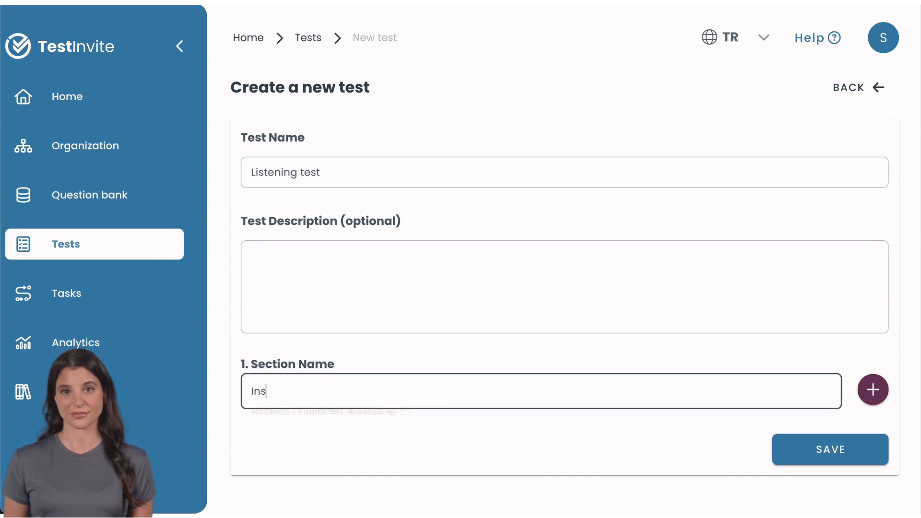
{"action": "type", "text": "tructional"}
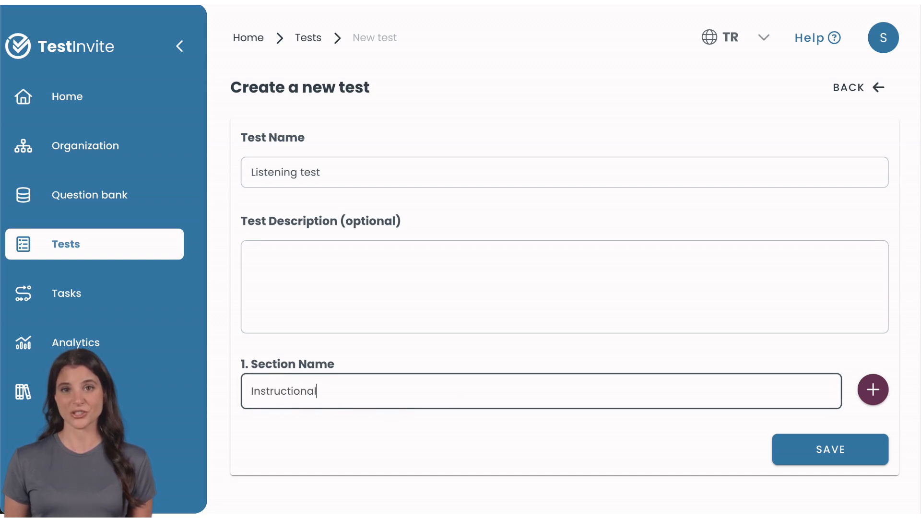
{"action": "type", "text": " listening"}
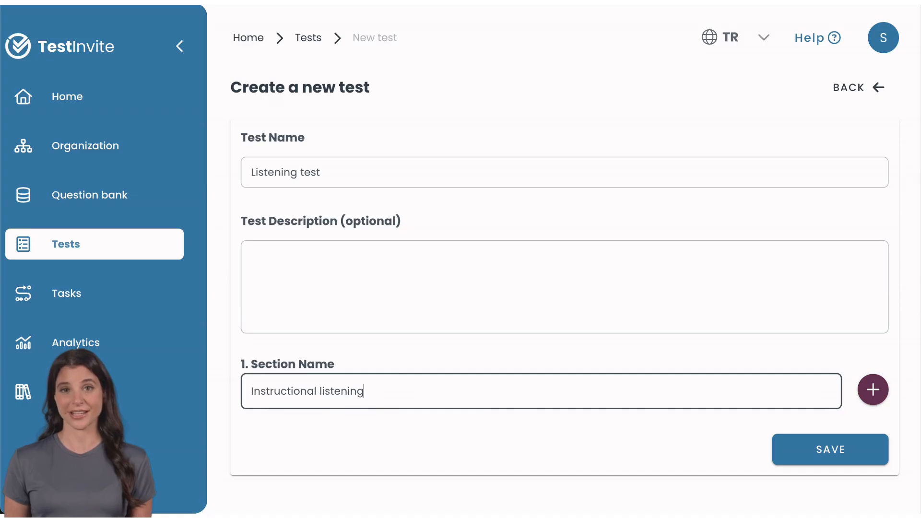
Add a second section named "Workplace communication" and save the new test.
{"action": "left_click", "coordinate": [863, 389]}
{"action": "left_click", "coordinate": [661, 467]}
{"action": "type", "text": "Workplace c"}
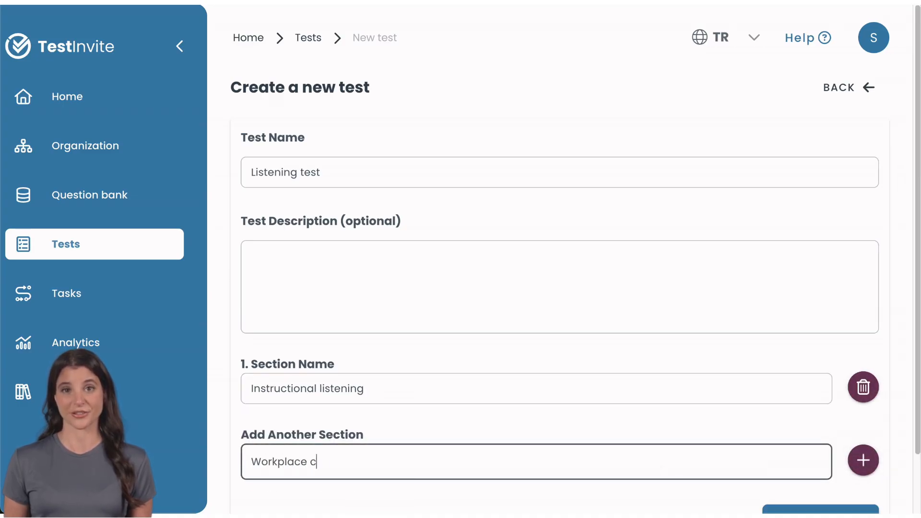
{"action": "type", "text": "ommunication"}
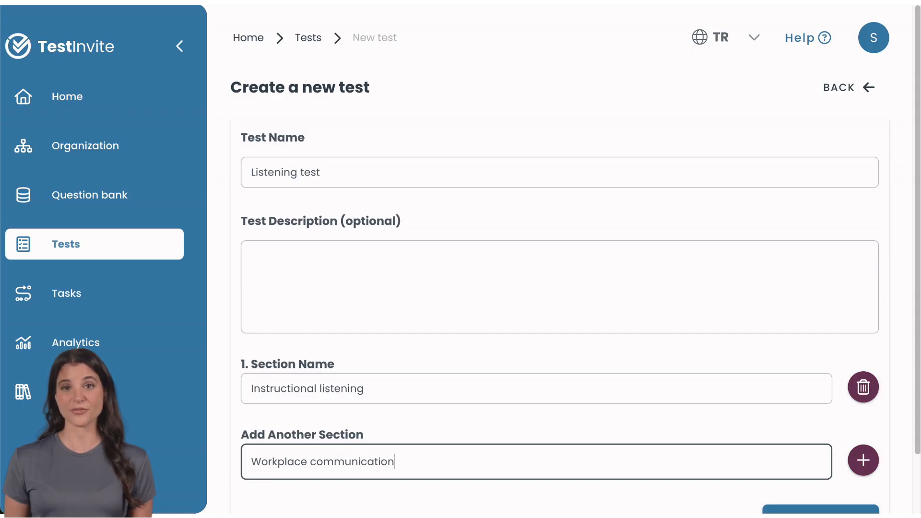
{"action": "scroll", "coordinate": [574, 259], "scroll_direction": "down", "scroll_amount": 1}
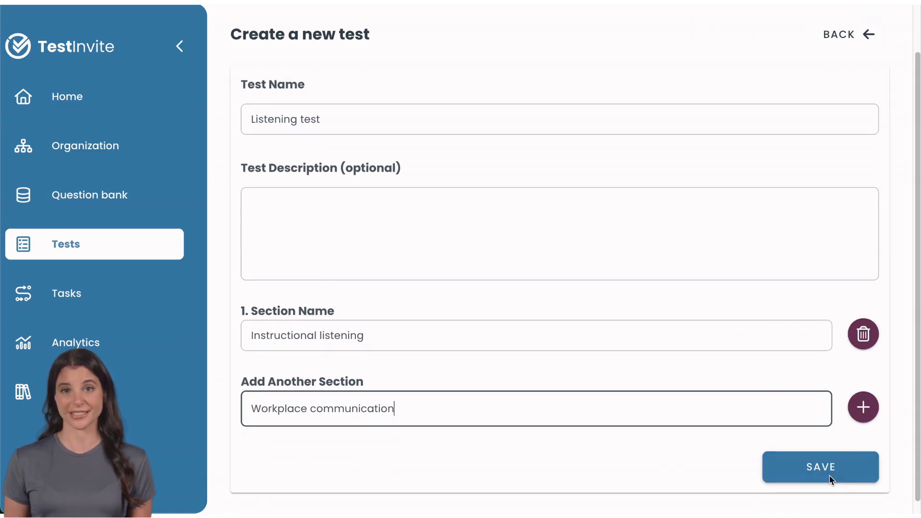
{"action": "left_click", "coordinate": [845, 474]}
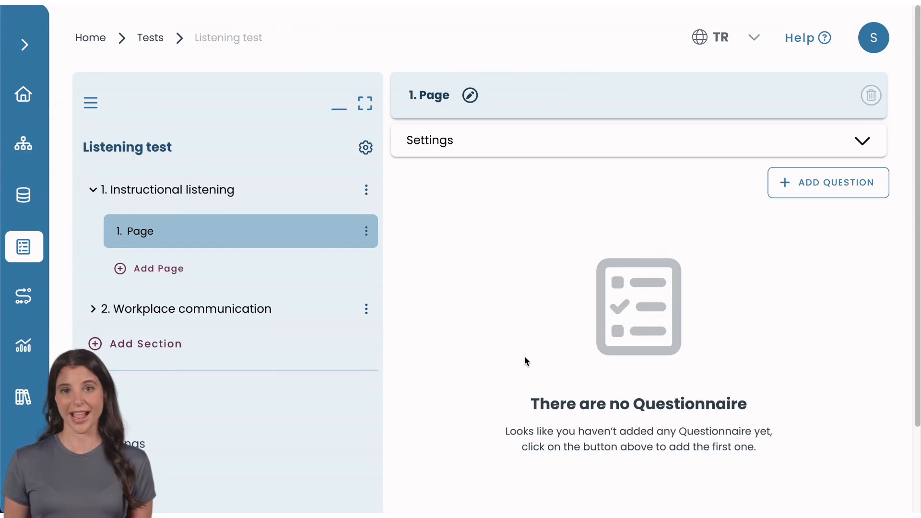
Rename the page in the Instructional listening section to "Workplace instructions".
{"action": "left_click", "coordinate": [471, 98]}
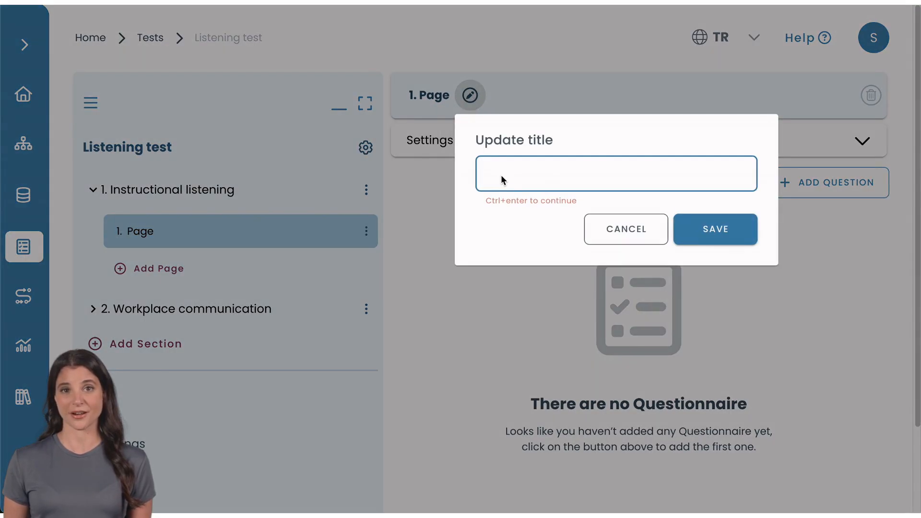
{"action": "type", "text": "Workplace "}
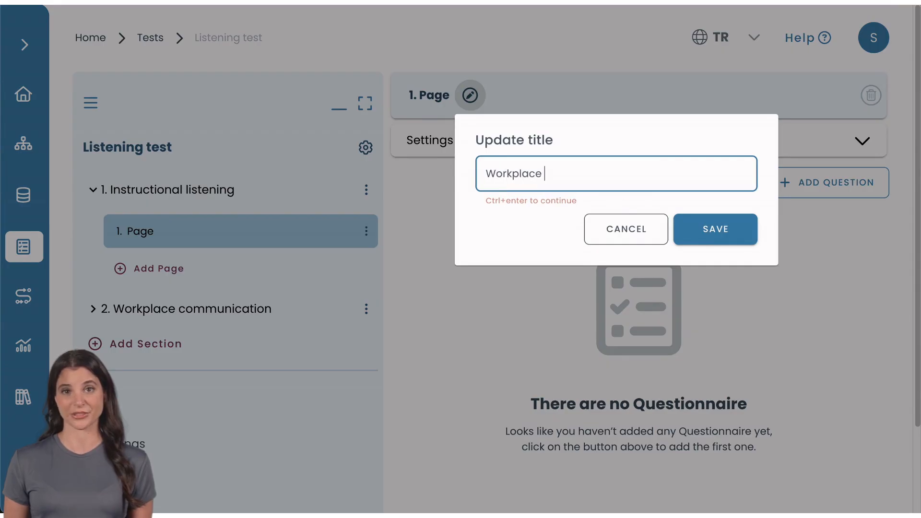
{"action": "type", "text": "instructions"}
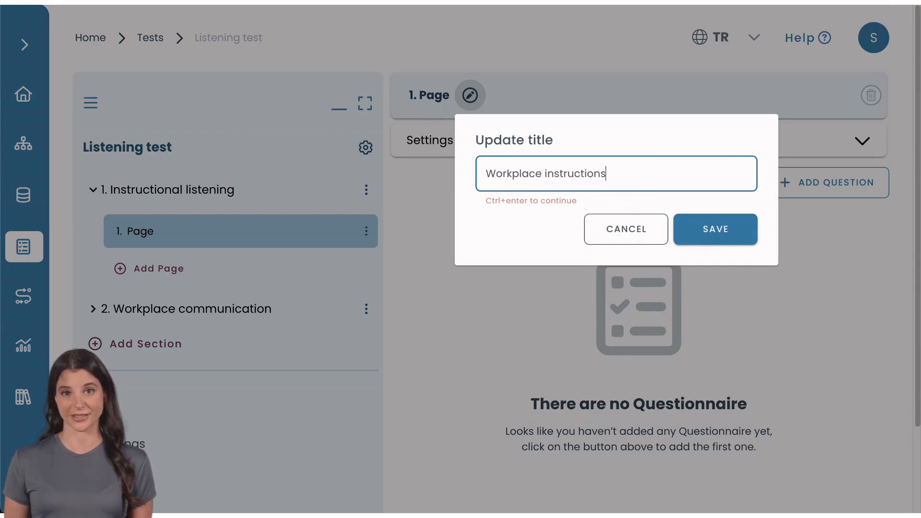
{"action": "left_click", "coordinate": [700, 230]}
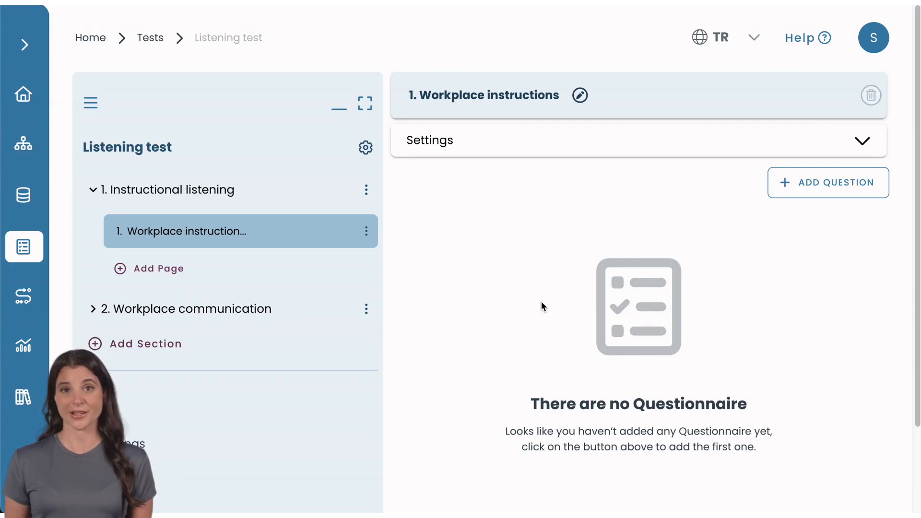
Create a new Short Text question on the Workplace instructions page.
{"action": "left_click", "coordinate": [795, 195]}
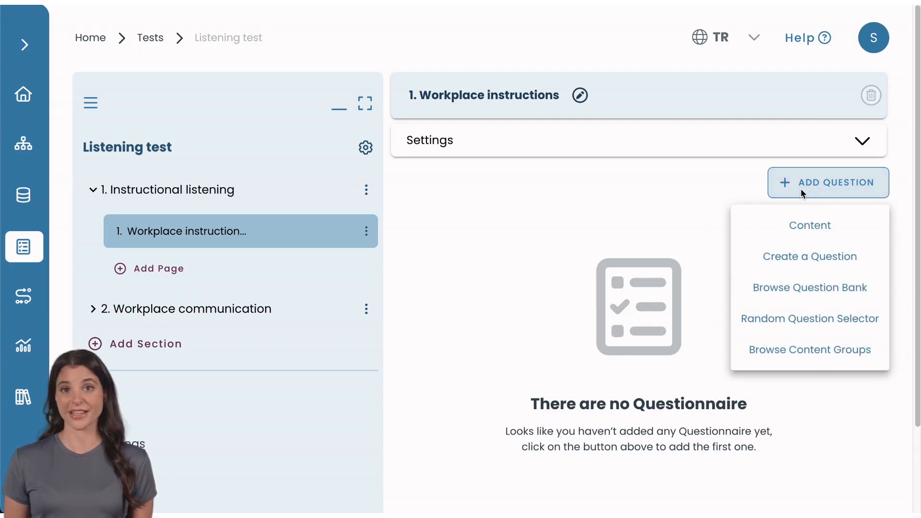
{"action": "left_click", "coordinate": [796, 261]}
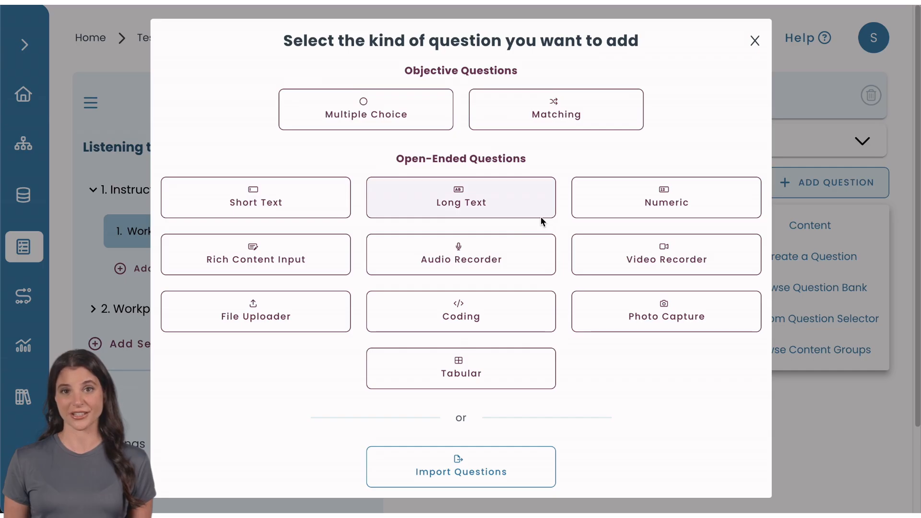
{"action": "left_click", "coordinate": [306, 184]}
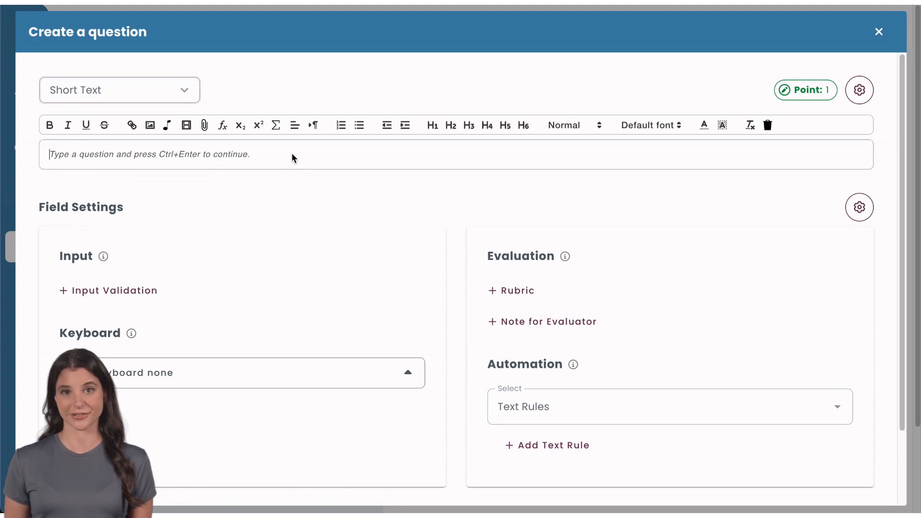
Add audio to the question text using an uploaded file and continue to its playback settings.
{"action": "left_click", "coordinate": [168, 125]}
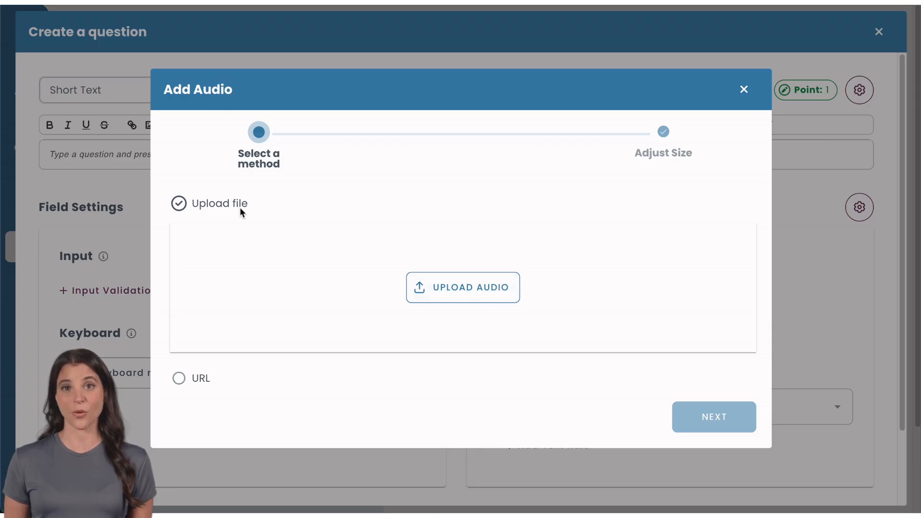
{"action": "left_click", "coordinate": [181, 378]}
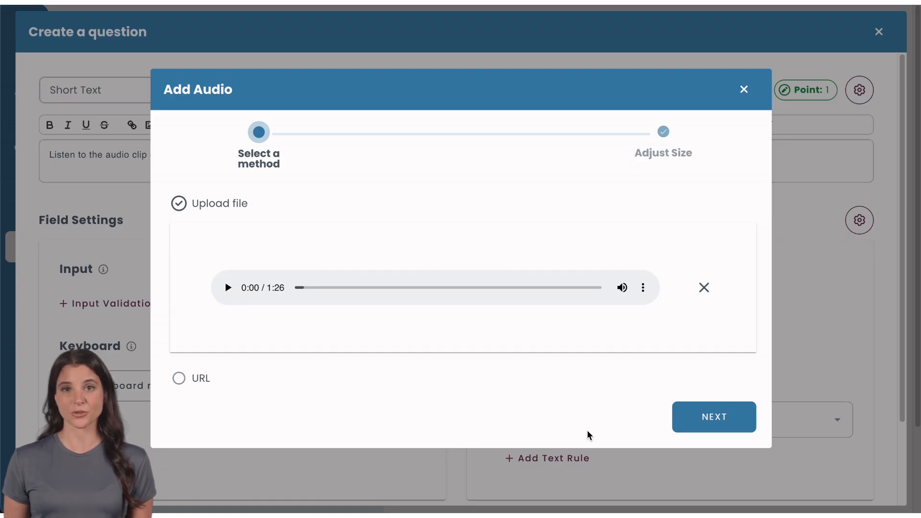
{"action": "left_click", "coordinate": [692, 427]}
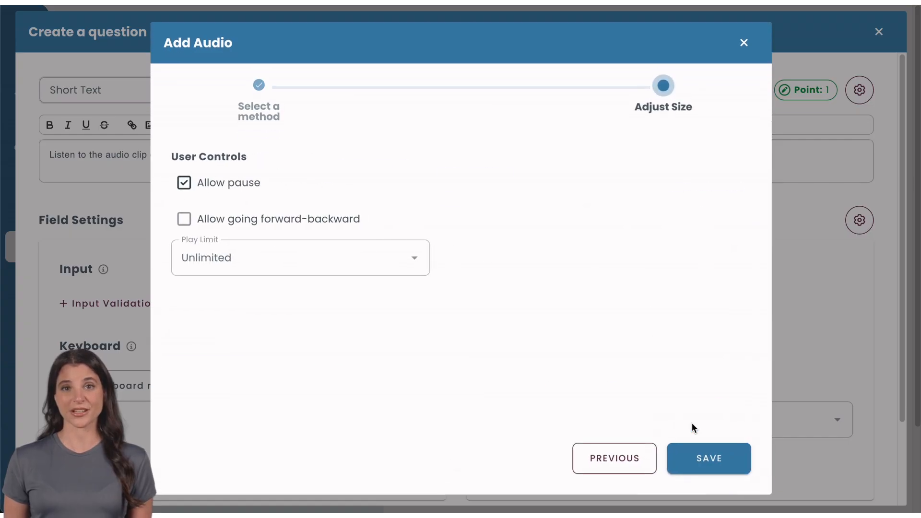
Leave forward-backward seeking off, set the audio's play limit to 2 and insert the clip into the question.
{"action": "left_click", "coordinate": [184, 220]}
{"action": "left_click", "coordinate": [183, 221]}
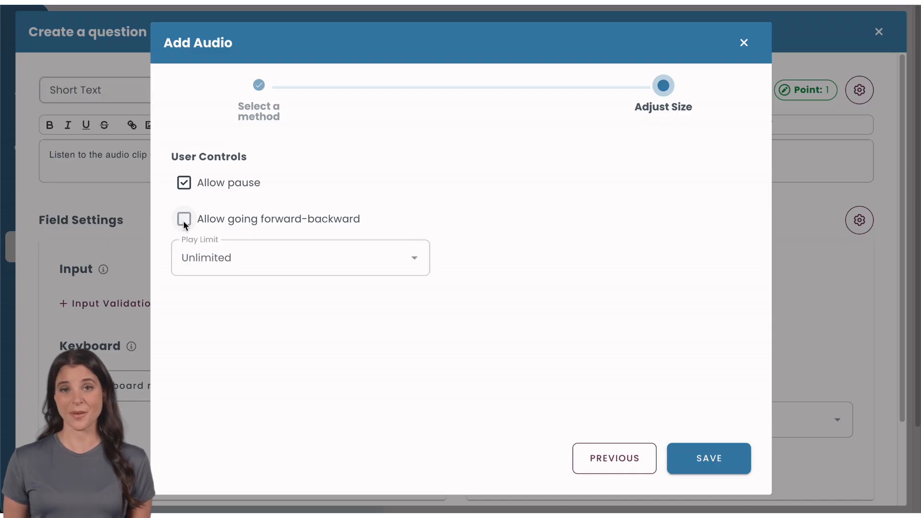
{"action": "left_click", "coordinate": [345, 262]}
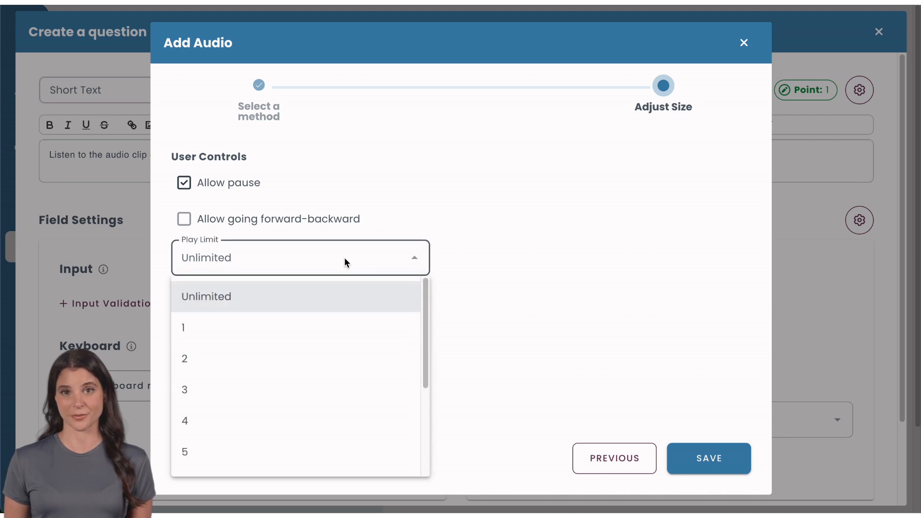
{"action": "scroll", "coordinate": [338, 370], "scroll_direction": "down", "scroll_amount": 3}
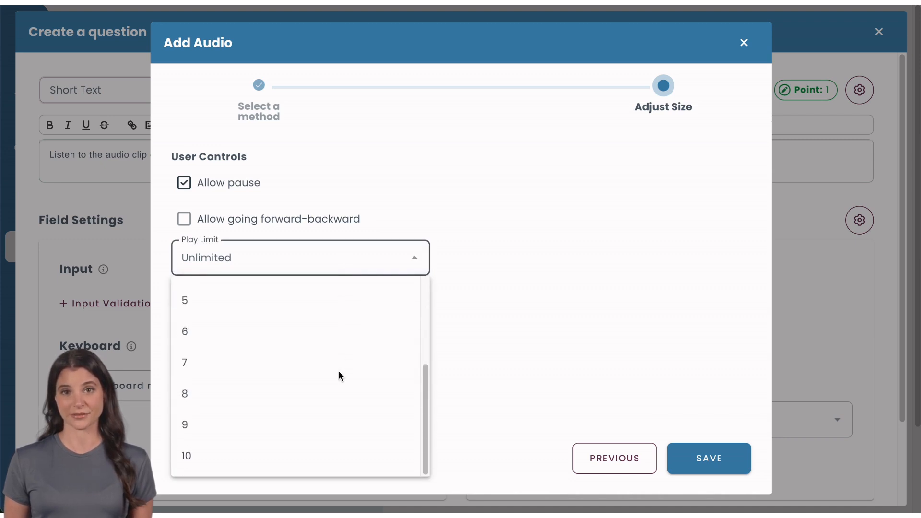
{"action": "scroll", "coordinate": [339, 375], "scroll_direction": "up", "scroll_amount": 3}
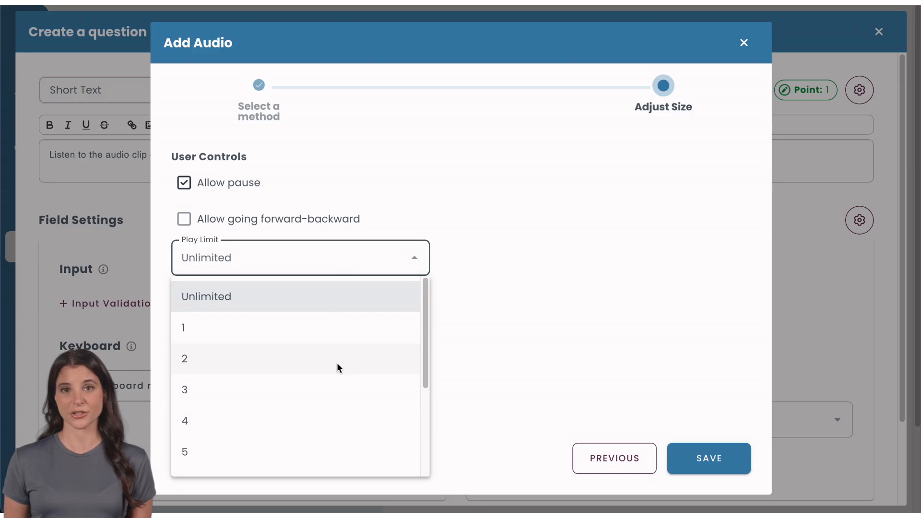
{"action": "left_click", "coordinate": [337, 365]}
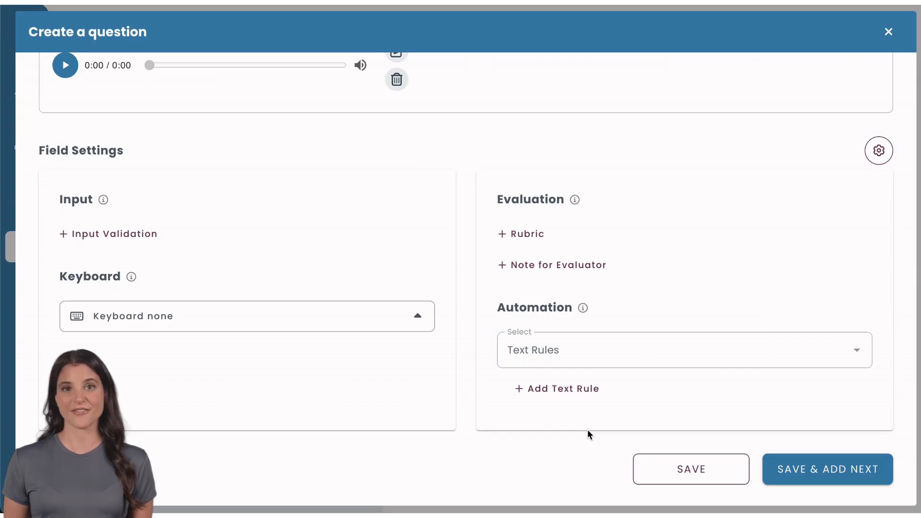
Try a text rule with the Should Match method for the question's automated evaluation.
{"action": "left_click", "coordinate": [588, 429]}
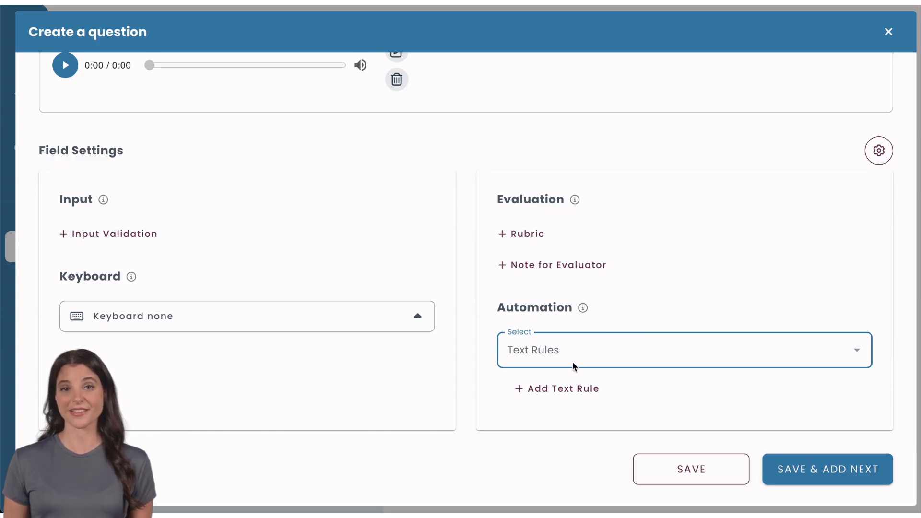
{"action": "left_click", "coordinate": [563, 390]}
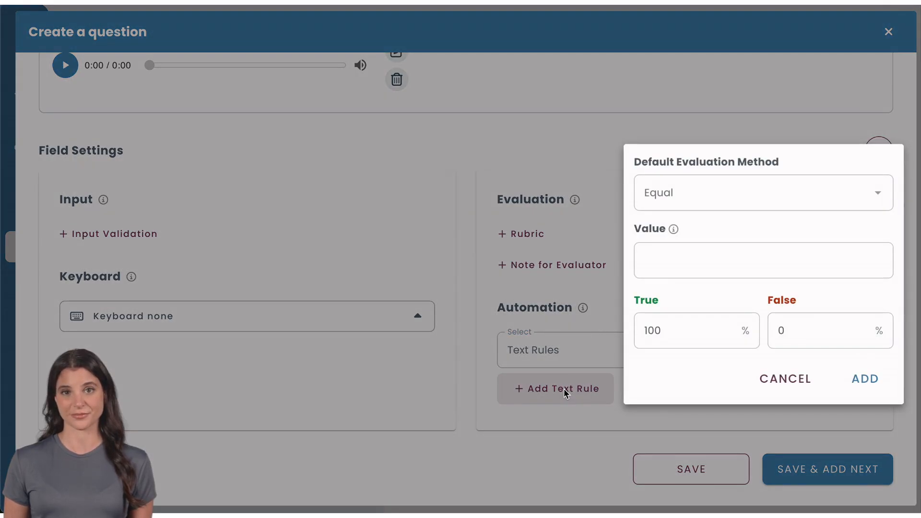
{"action": "left_click", "coordinate": [704, 201]}
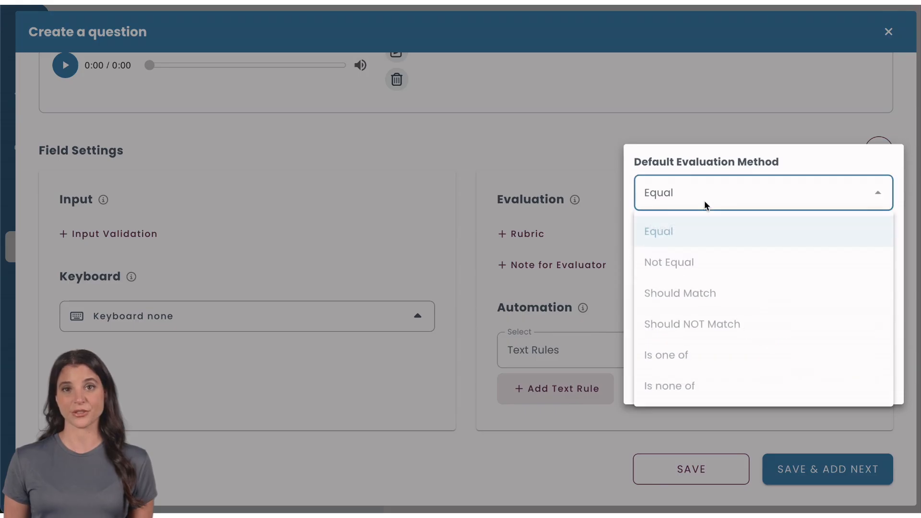
{"action": "left_click", "coordinate": [672, 293]}
{"action": "left_click", "coordinate": [779, 373]}
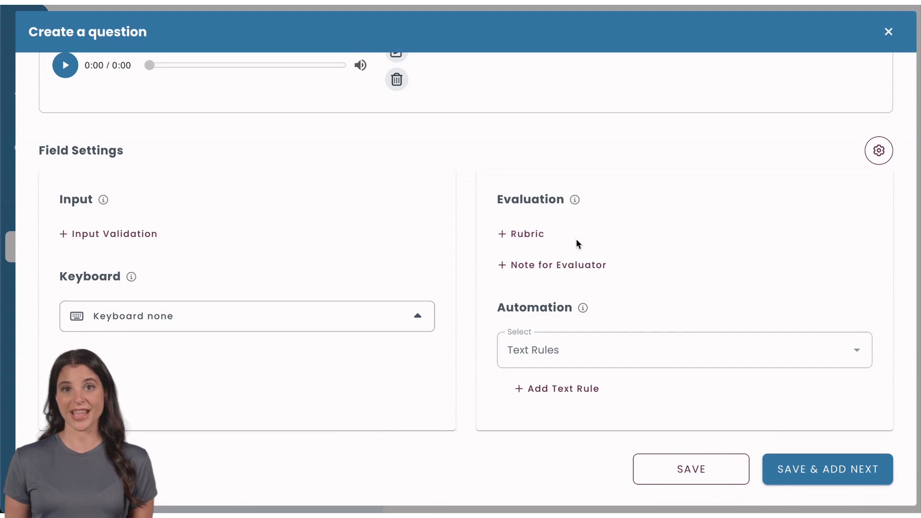
Examine the available rubric kinds and the evaluator note option in the question's evaluation settings.
{"action": "left_click", "coordinate": [524, 235]}
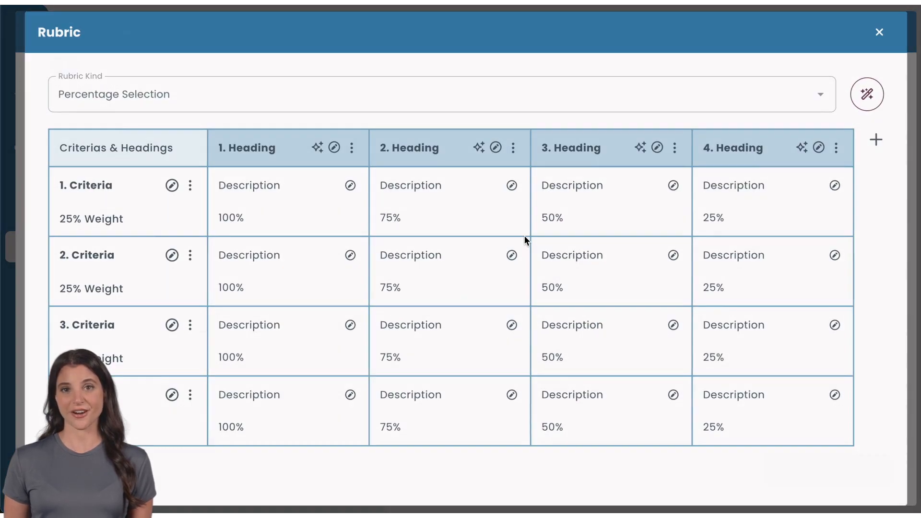
{"action": "left_click", "coordinate": [502, 94]}
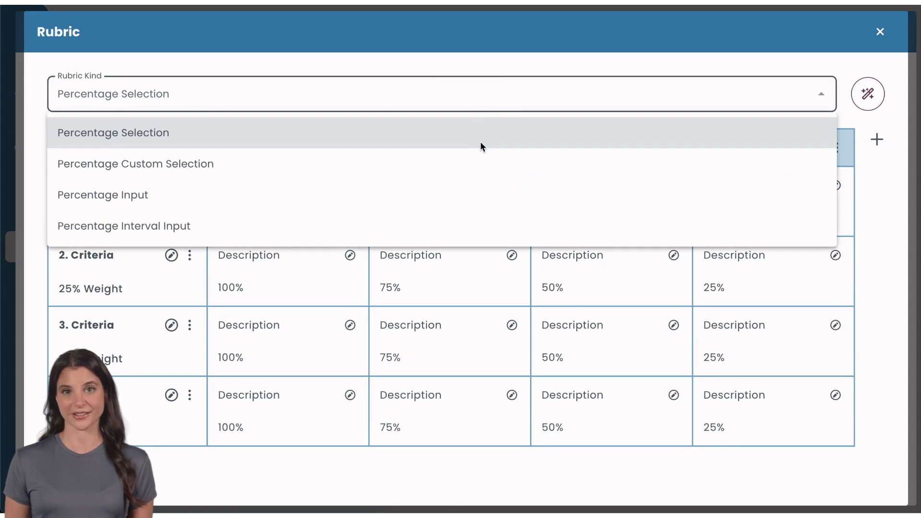
{"action": "left_click", "coordinate": [455, 104]}
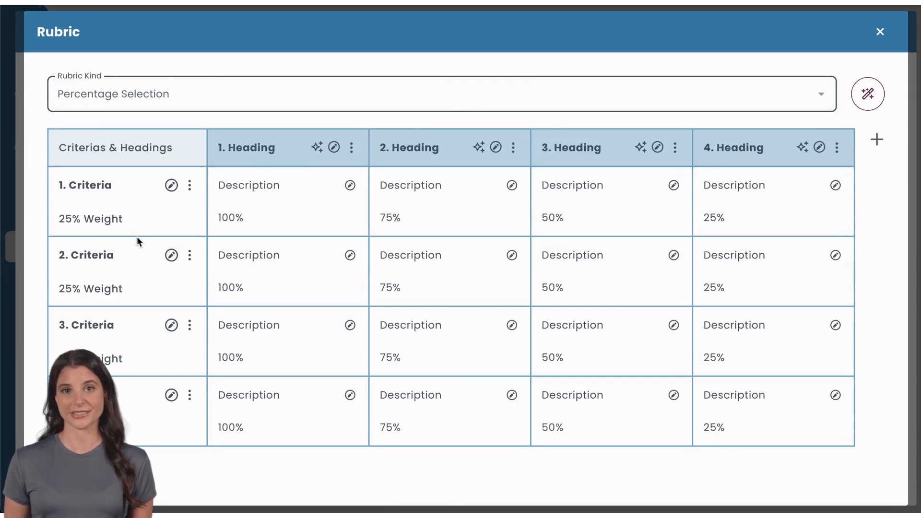
{"action": "left_click", "coordinate": [882, 37]}
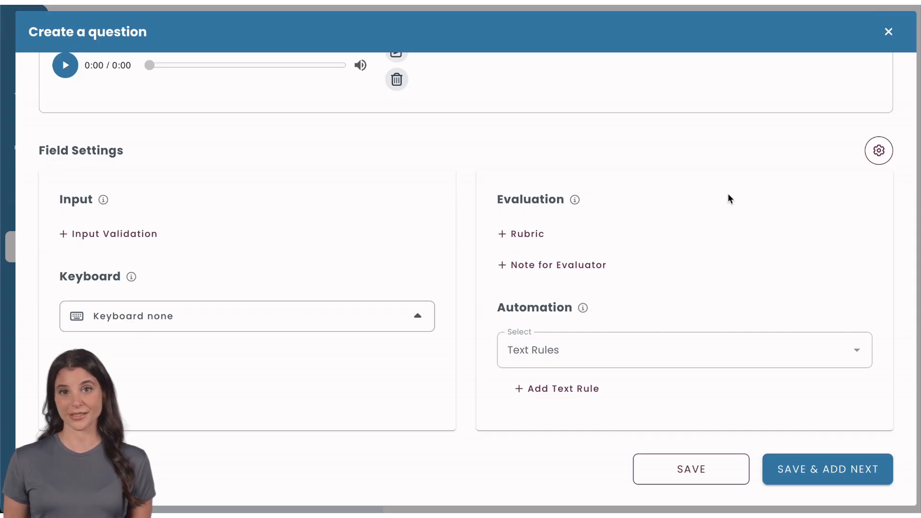
{"action": "left_click", "coordinate": [542, 265]}
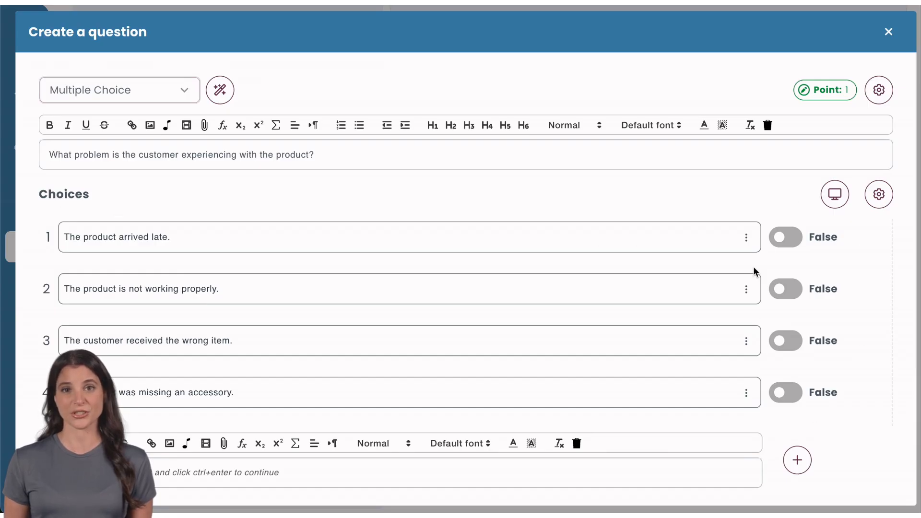
Mark "The customer received the wrong item." as the correct choice of the multiple choice question.
{"action": "left_click", "coordinate": [782, 343]}
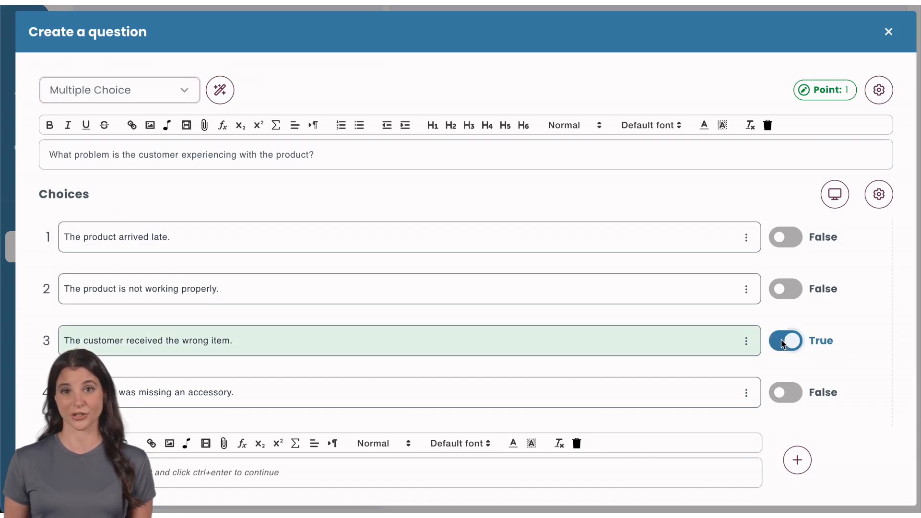
Save the multiple choice question about the customer's product problem to the Workplace instructions page.
{"action": "scroll", "coordinate": [793, 449], "scroll_direction": "down", "scroll_amount": 3}
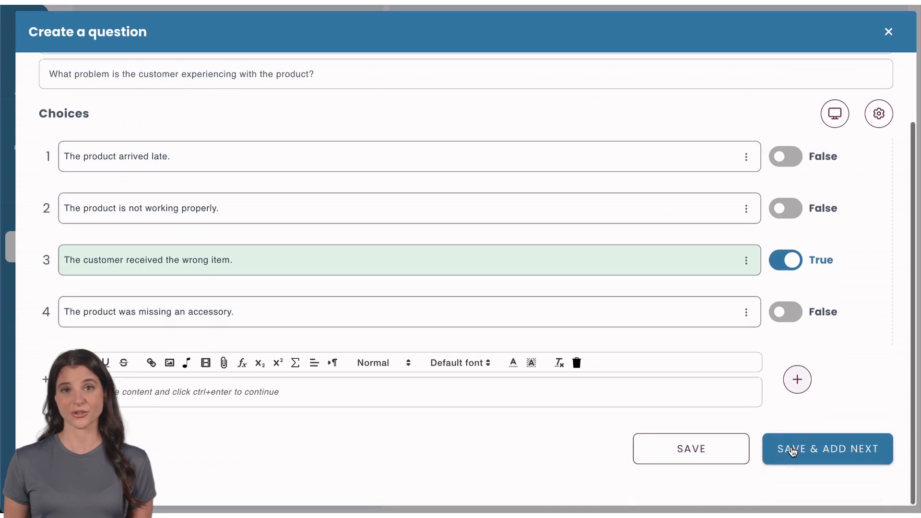
{"action": "left_click", "coordinate": [721, 449]}
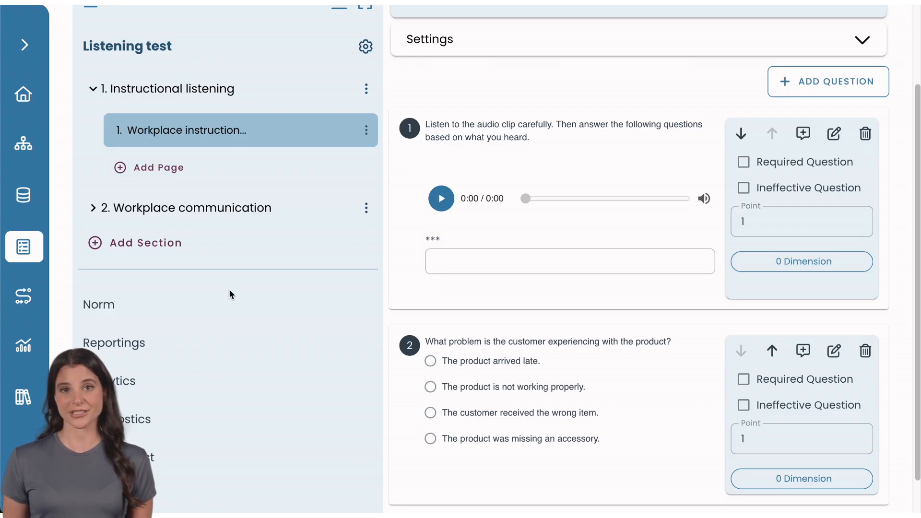
Start a composite content group in the question bank titled "Customer service call", keeping it in the My questions folder.
{"action": "left_click", "coordinate": [29, 199]}
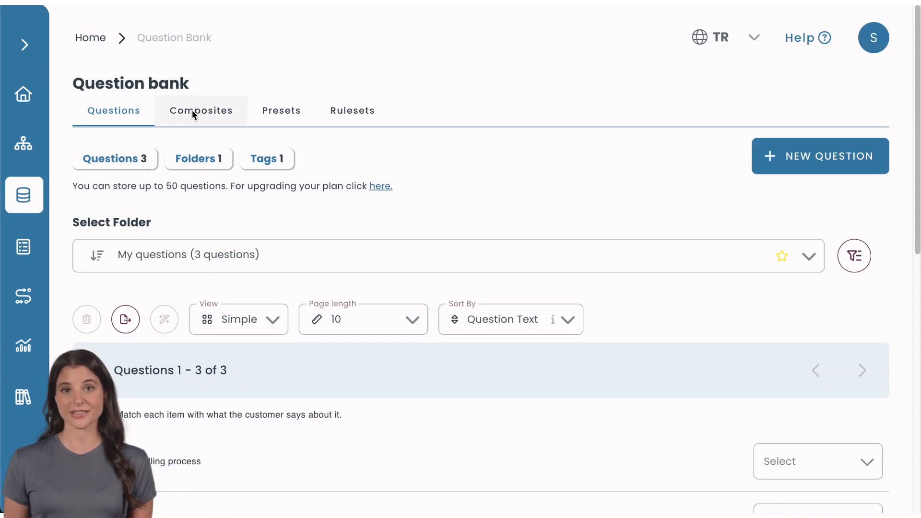
{"action": "left_click", "coordinate": [194, 114]}
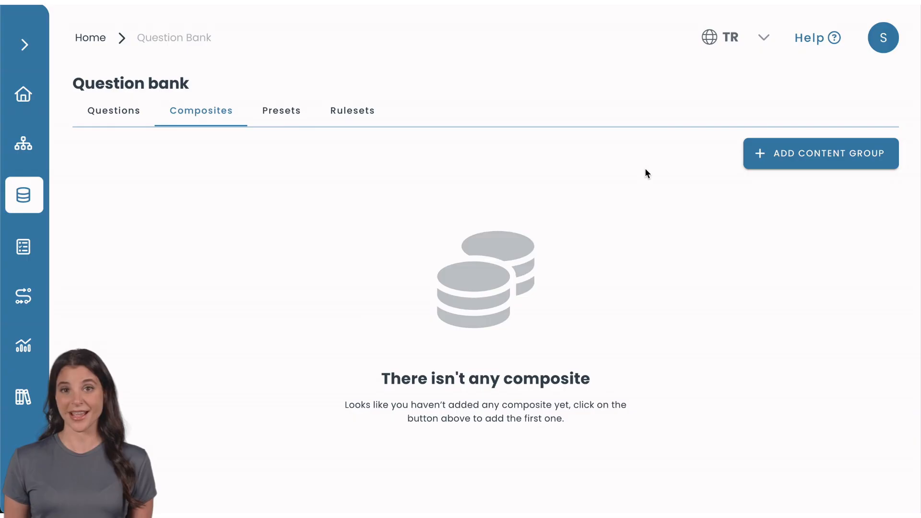
{"action": "left_click", "coordinate": [800, 153]}
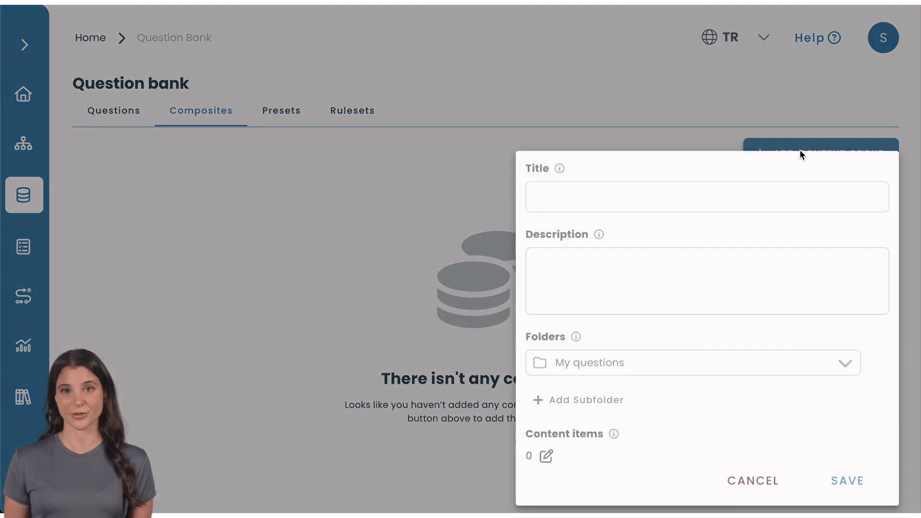
{"action": "left_click", "coordinate": [752, 197]}
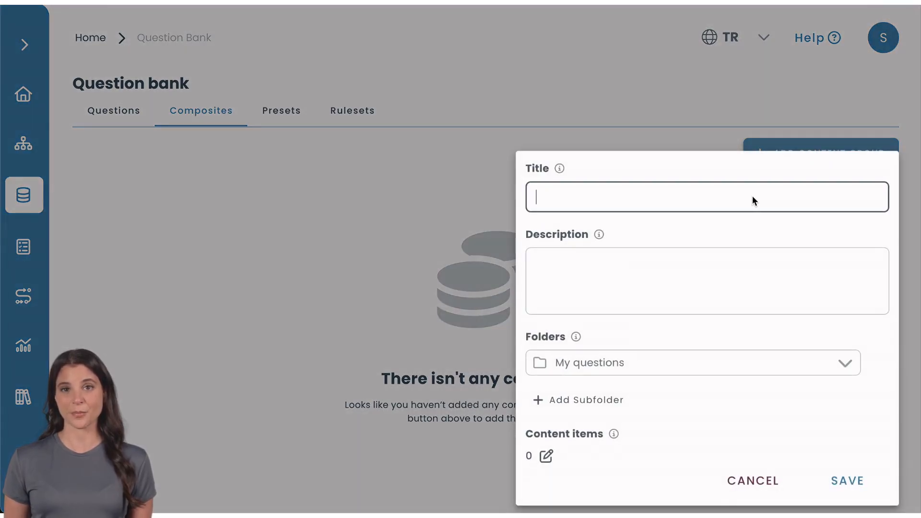
{"action": "left_click", "coordinate": [715, 280]}
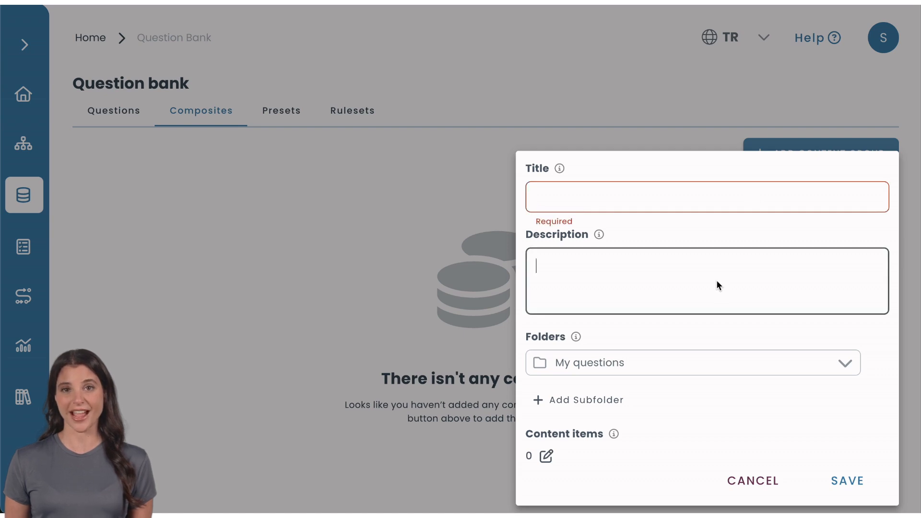
{"action": "left_click", "coordinate": [719, 362]}
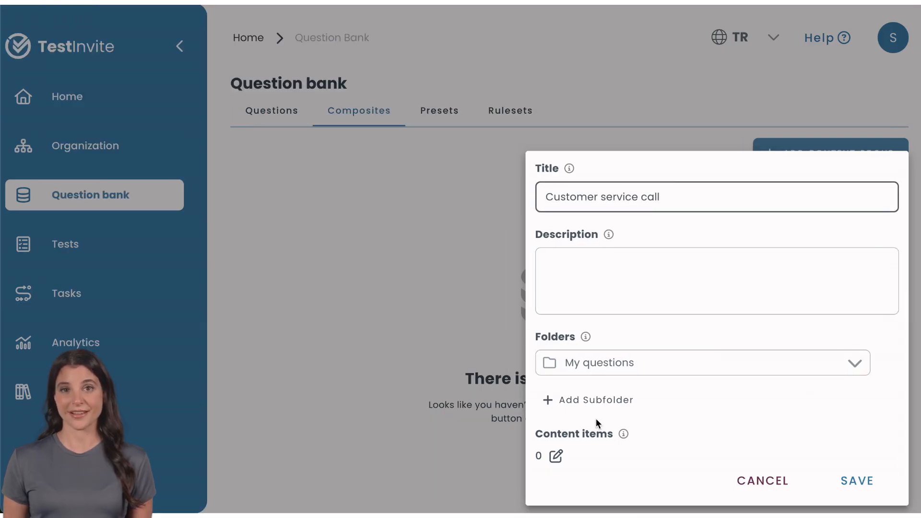
Open the content group's items and save their layout as Single Column.
{"action": "left_click", "coordinate": [556, 455]}
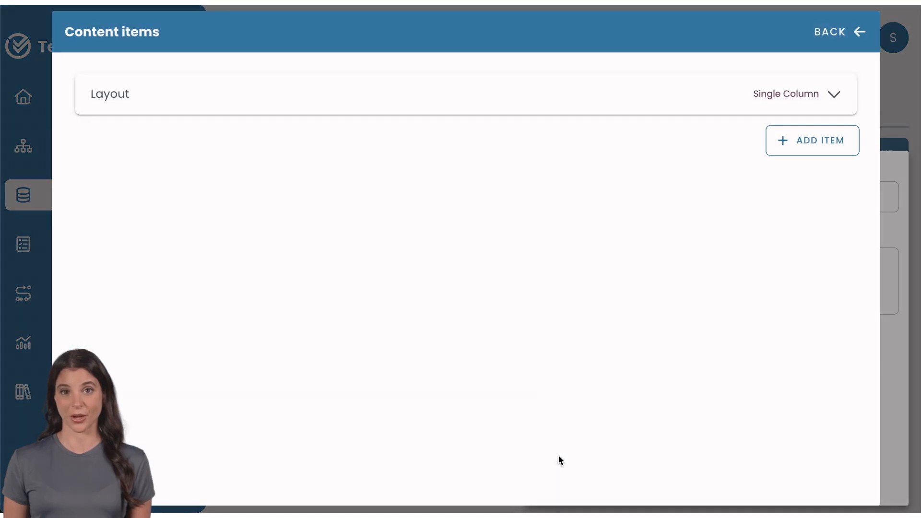
{"action": "left_click", "coordinate": [772, 94]}
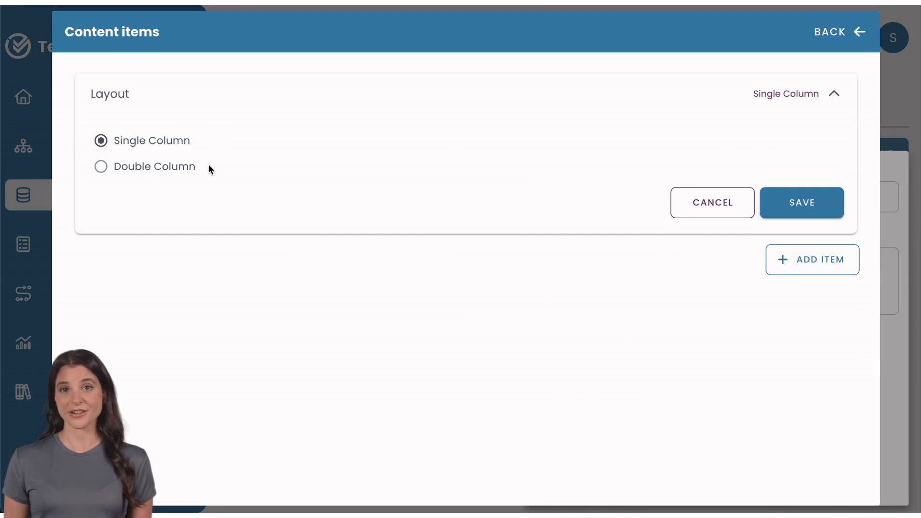
{"action": "left_click", "coordinate": [818, 209]}
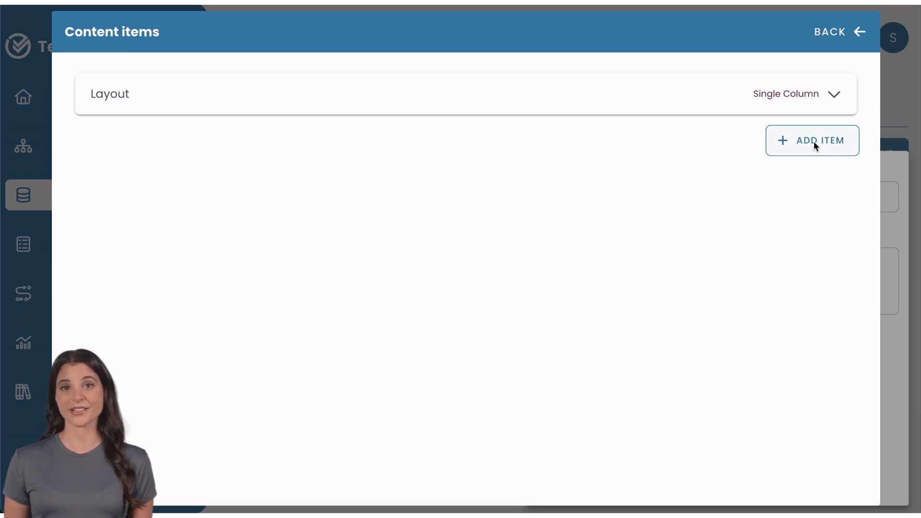
Add a content item with an audio clip and the bold text "Listen to the audio clip and answer the following questions.".
{"action": "left_click", "coordinate": [814, 142]}
{"action": "left_click", "coordinate": [798, 181]}
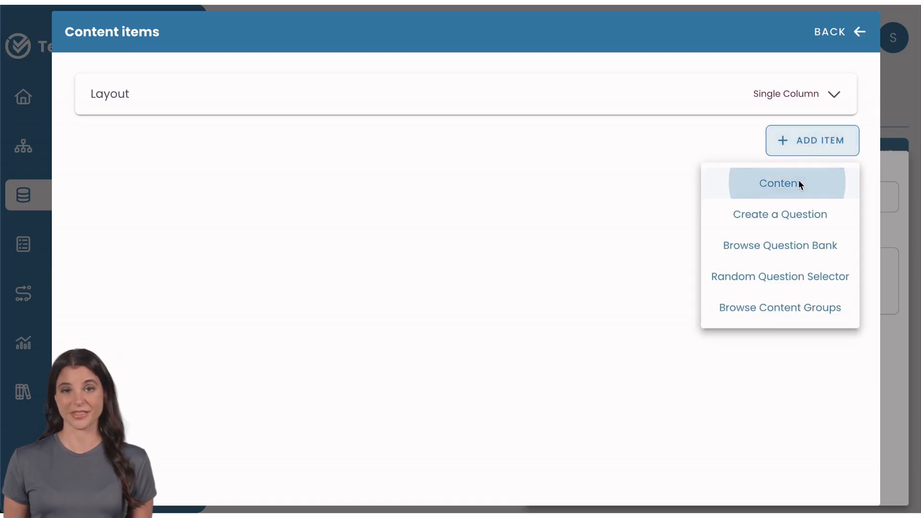
{"action": "left_click", "coordinate": [446, 269]}
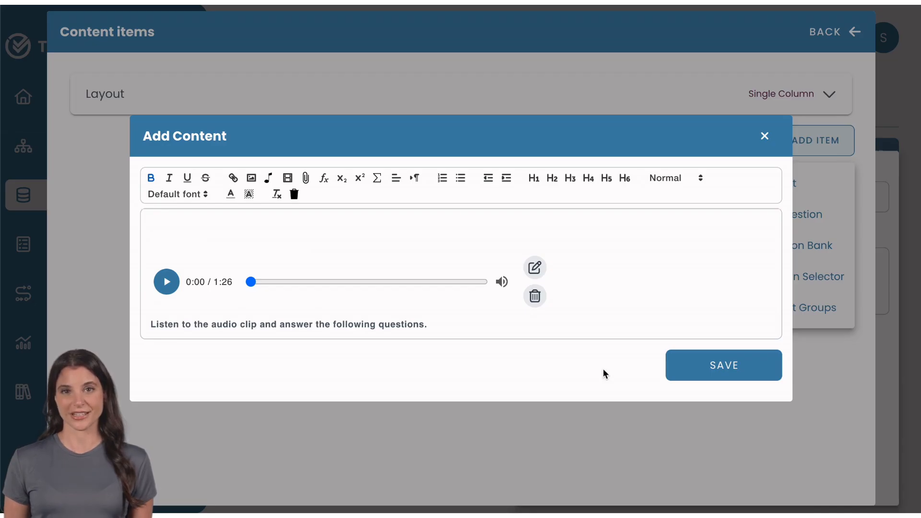
{"action": "left_click", "coordinate": [714, 367]}
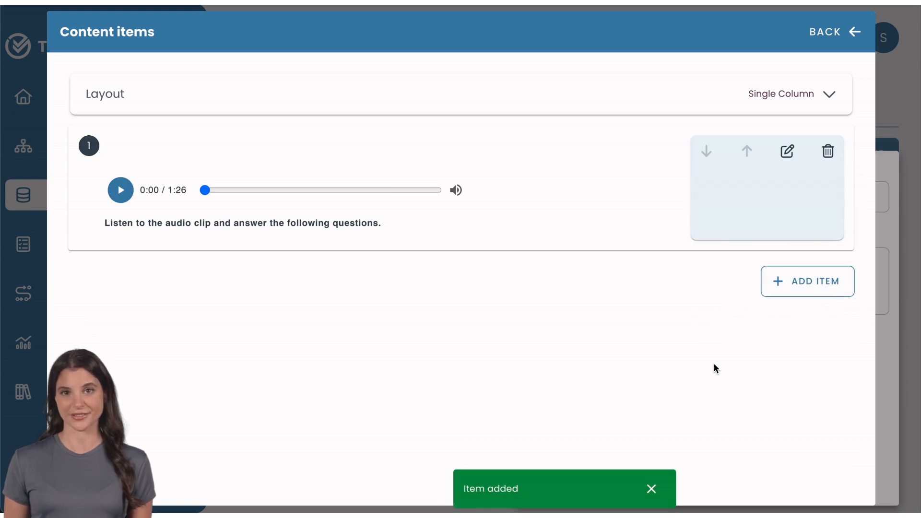
Create the group's questions, including "What problem is the customer experiencing with the product?" with four choices, and save the content group.
{"action": "left_click", "coordinate": [785, 279]}
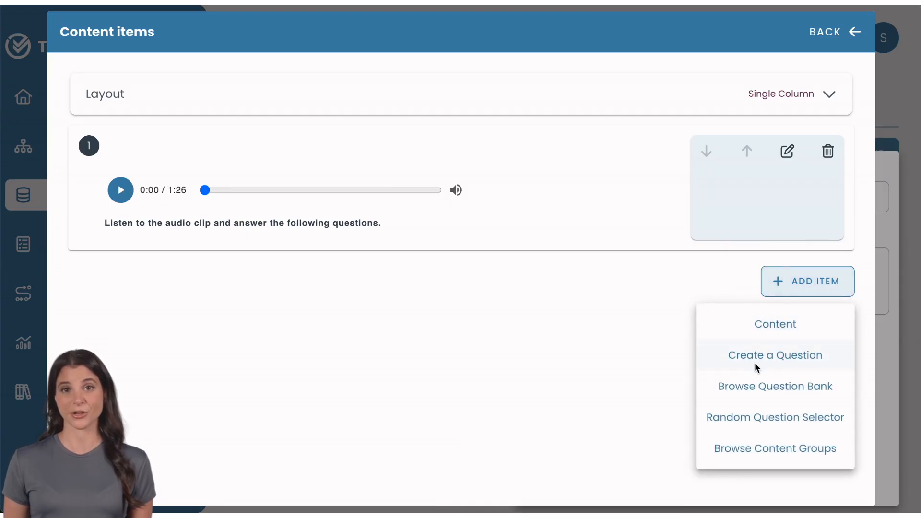
{"action": "left_click", "coordinate": [780, 356]}
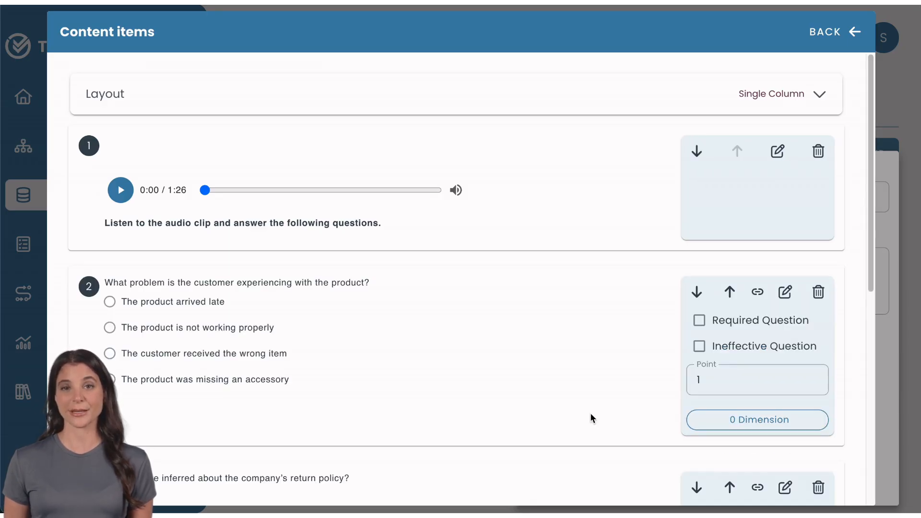
{"action": "left_click", "coordinate": [843, 39]}
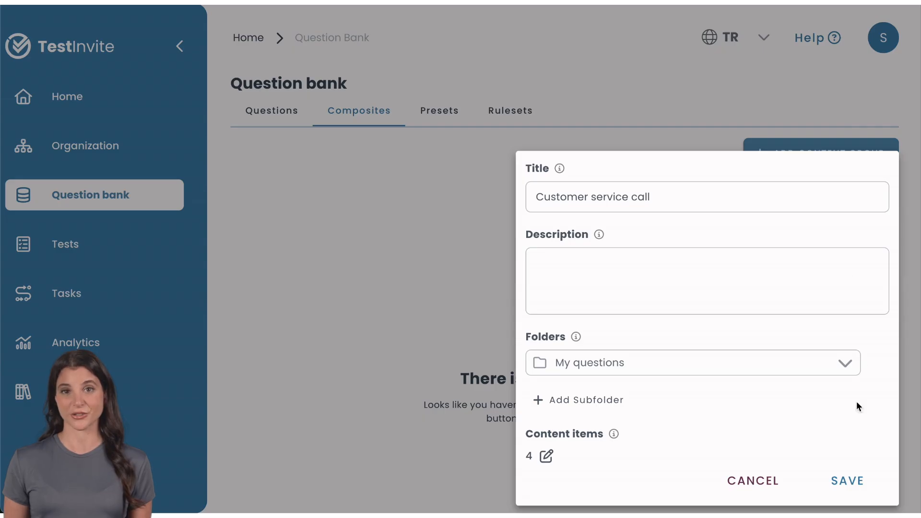
{"action": "left_click", "coordinate": [840, 480]}
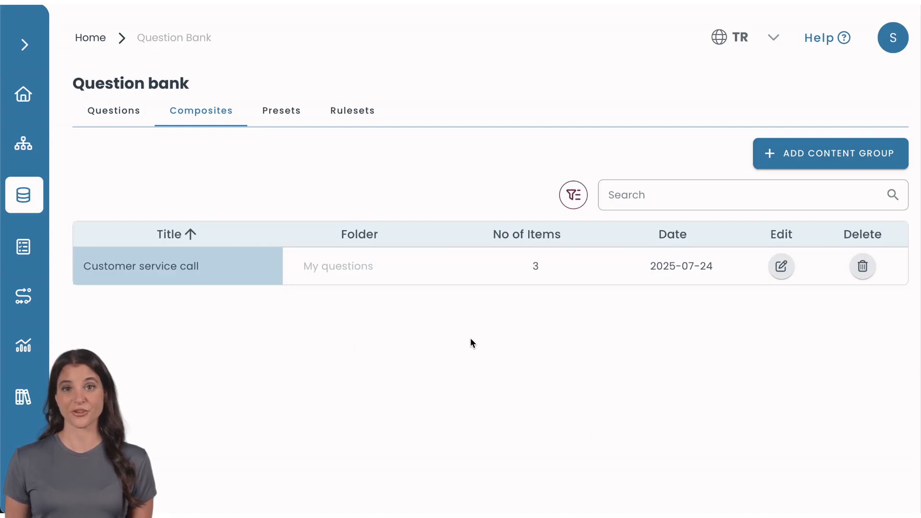
Add the "Customer service call" content group to the Workplace instructions page of the Listening test.
{"action": "left_click", "coordinate": [23, 247]}
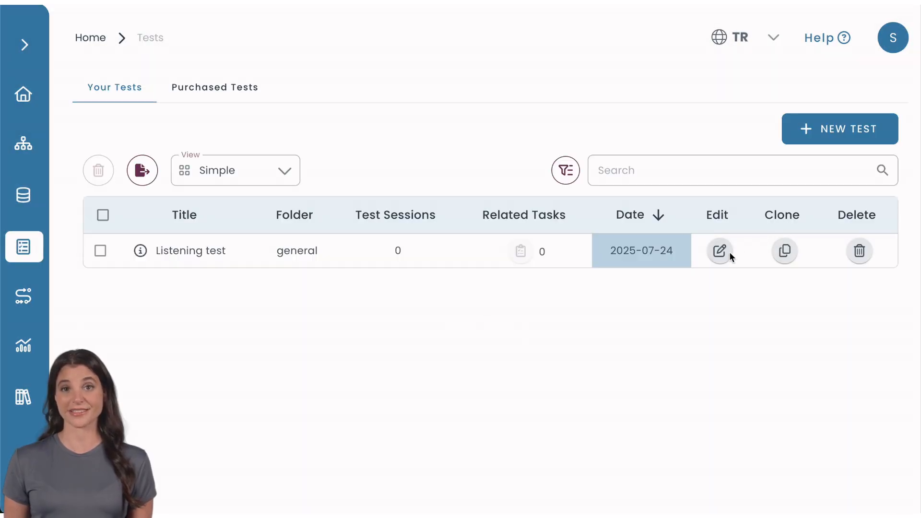
{"action": "left_click", "coordinate": [721, 251]}
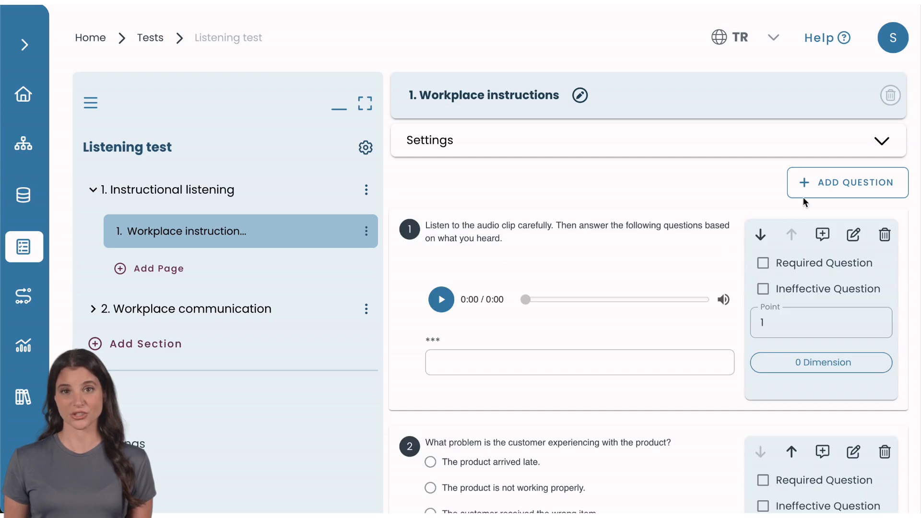
{"action": "left_click", "coordinate": [831, 183]}
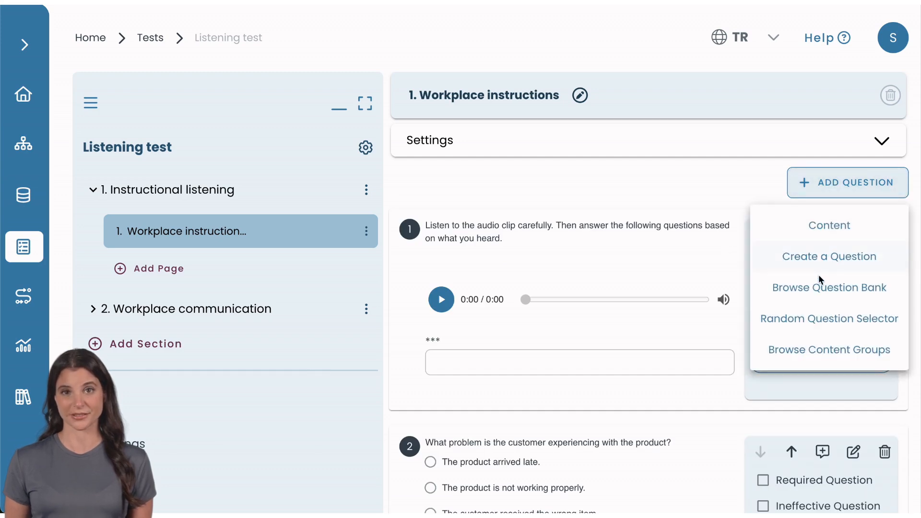
{"action": "left_click", "coordinate": [815, 349]}
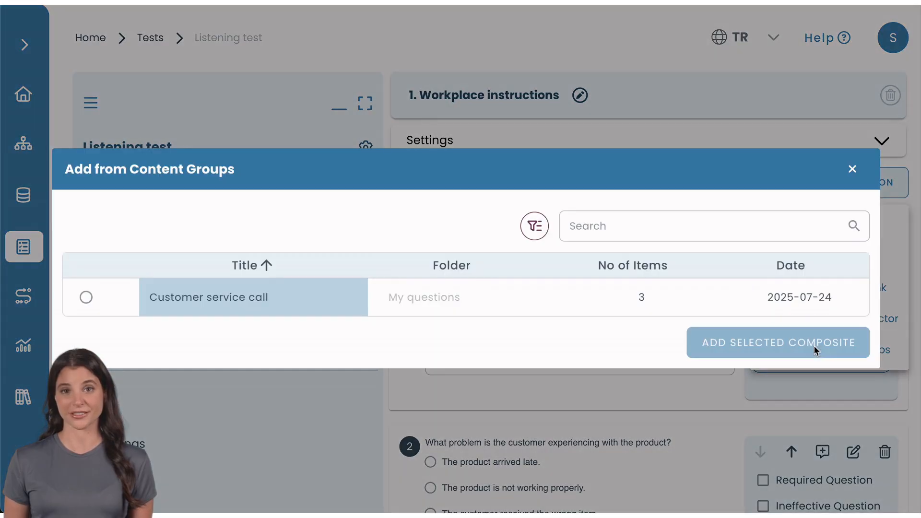
{"action": "left_click", "coordinate": [87, 298]}
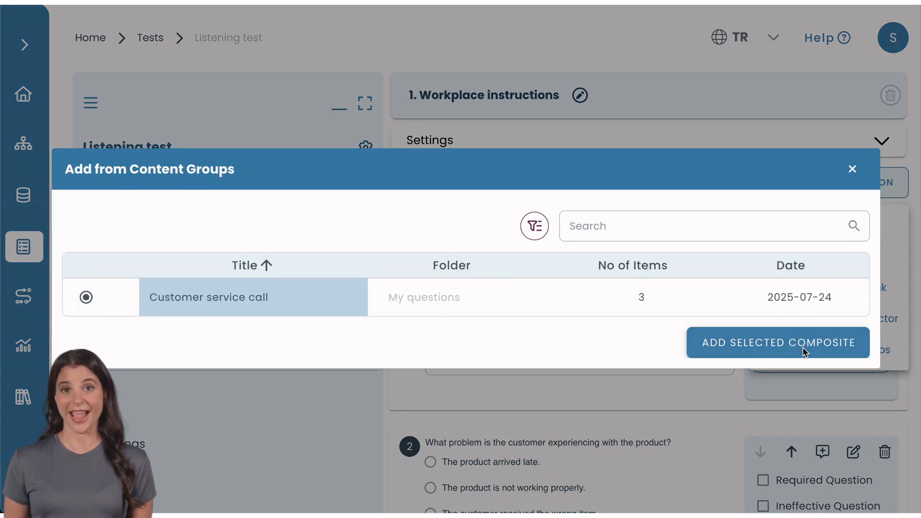
{"action": "left_click", "coordinate": [778, 342]}
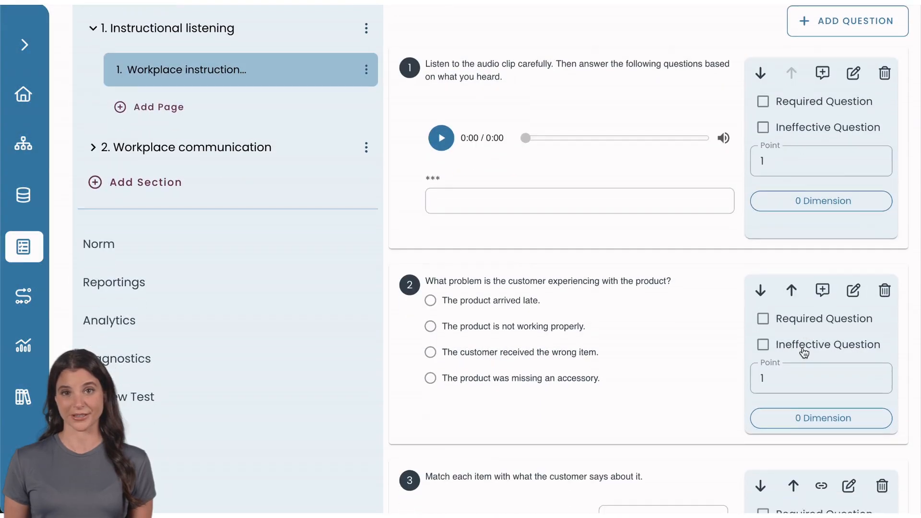
{"action": "scroll", "coordinate": [804, 352], "scroll_direction": "down", "scroll_amount": 10}
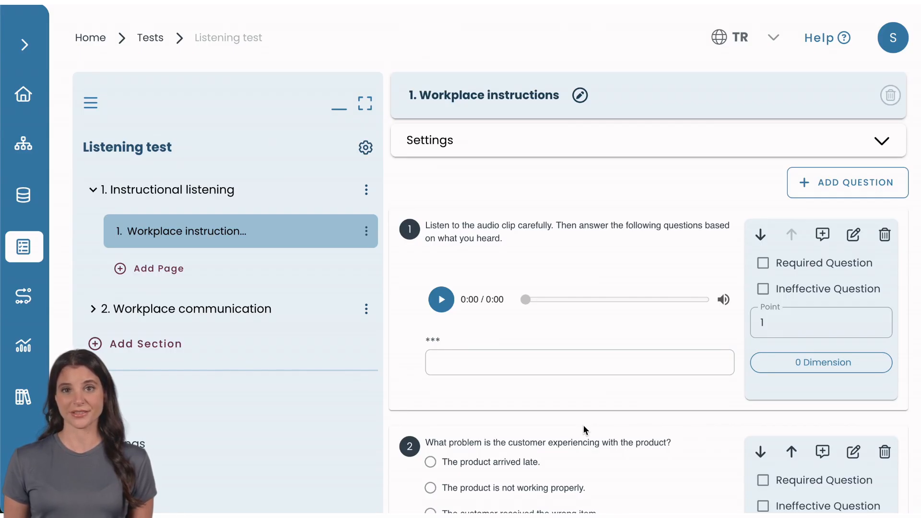
Set the whole Listening test's time limit to 40 minutes.
{"action": "left_click", "coordinate": [365, 147]}
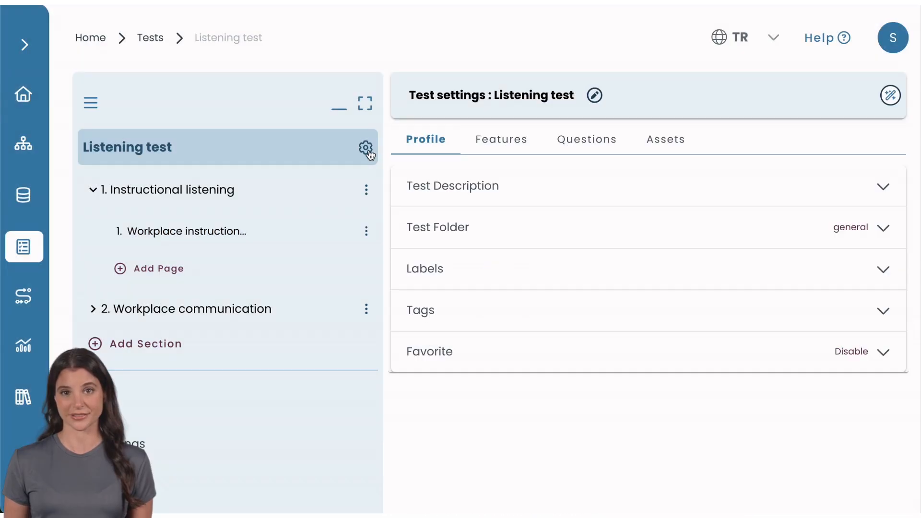
{"action": "left_click", "coordinate": [526, 136]}
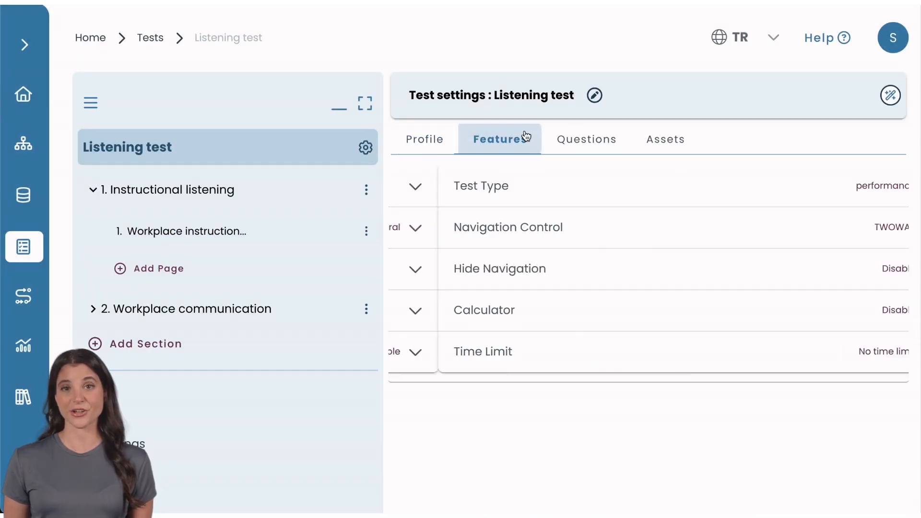
{"action": "left_click", "coordinate": [505, 347]}
{"action": "left_click", "coordinate": [464, 426]}
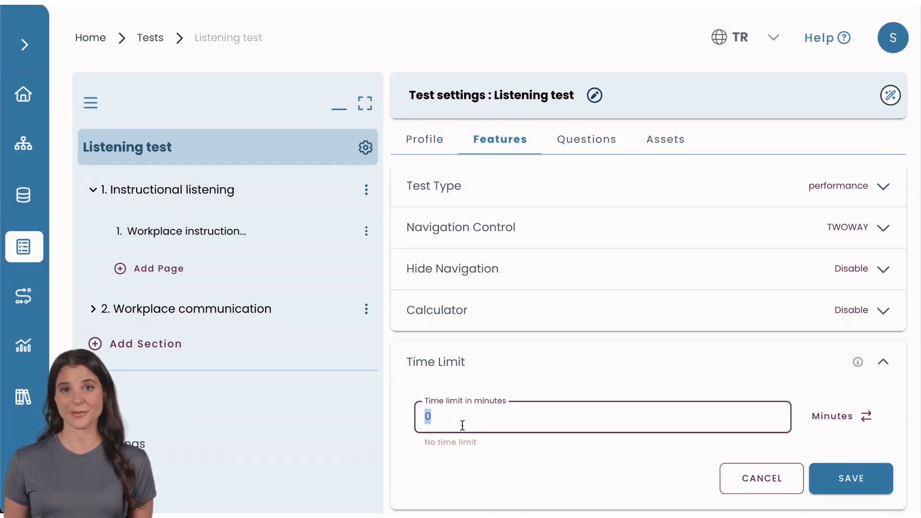
{"action": "type", "text": "40"}
{"action": "left_click", "coordinate": [849, 480]}
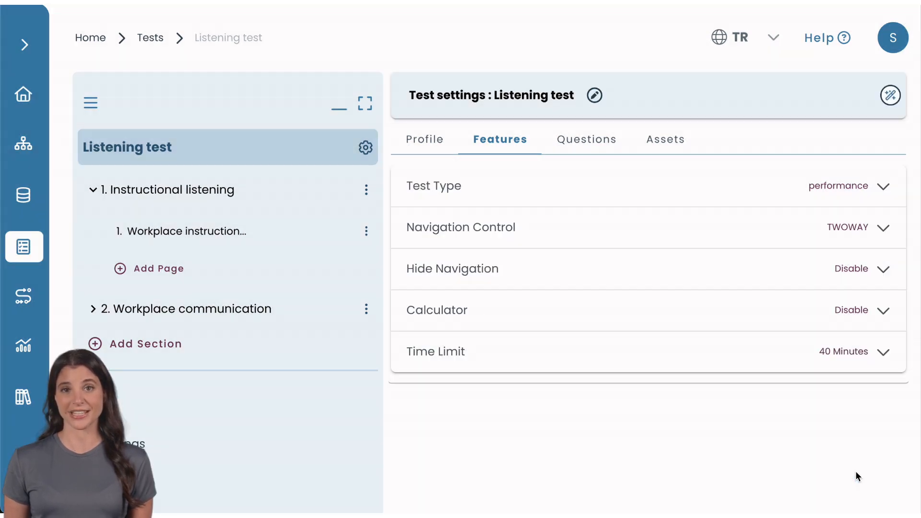
Set the Instructional listening section's time limit to 20 minutes.
{"action": "left_click", "coordinate": [294, 196]}
{"action": "left_click", "coordinate": [294, 196]}
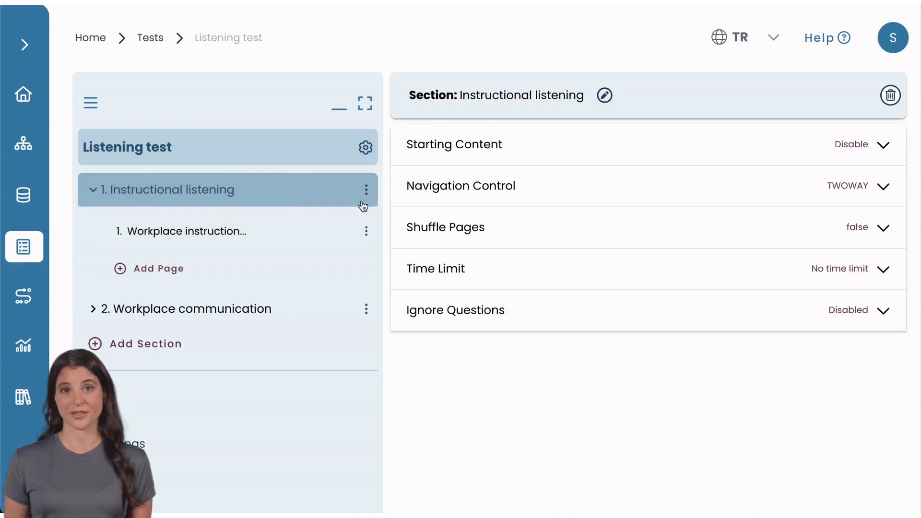
{"action": "left_click", "coordinate": [463, 284]}
{"action": "left_click", "coordinate": [458, 335]}
{"action": "key", "text": "BackSpace"}
{"action": "type", "text": "20"}
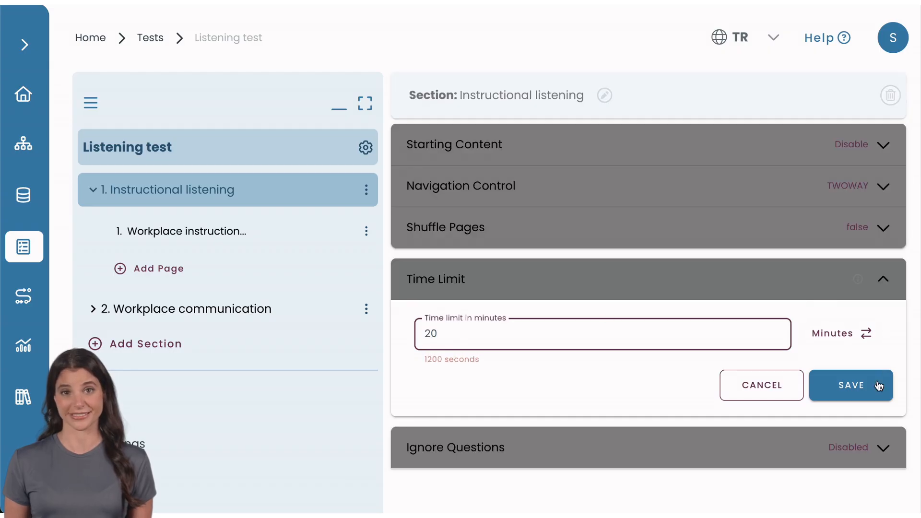
{"action": "left_click", "coordinate": [874, 391]}
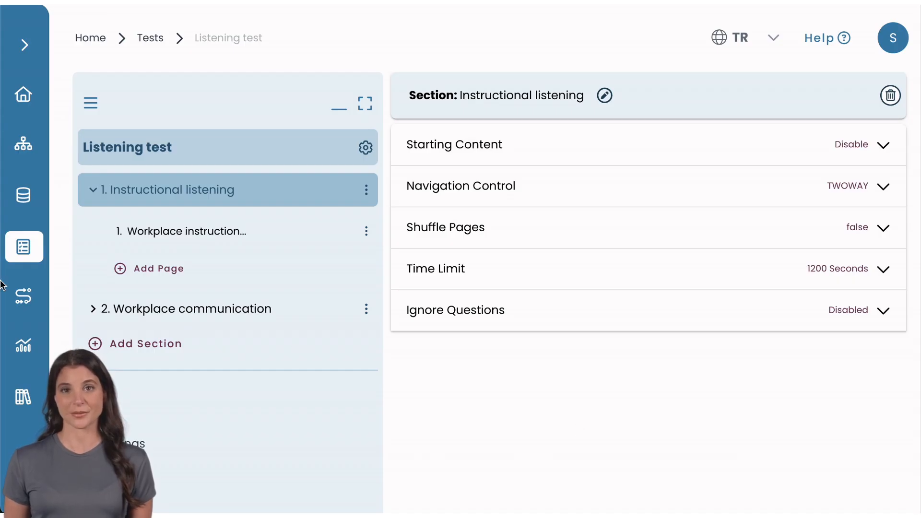
Start a new task with the Real Usage task type and Self-Registration candidate type.
{"action": "left_click", "coordinate": [27, 299]}
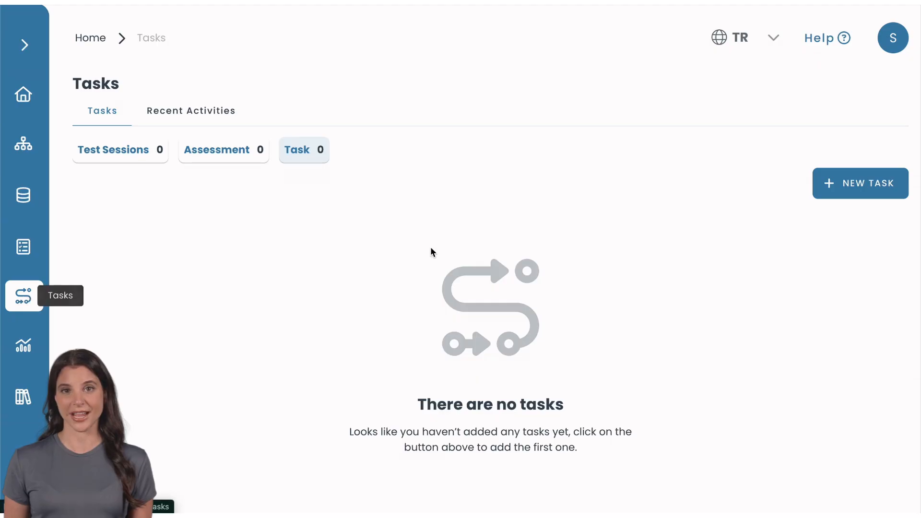
{"action": "left_click", "coordinate": [887, 183]}
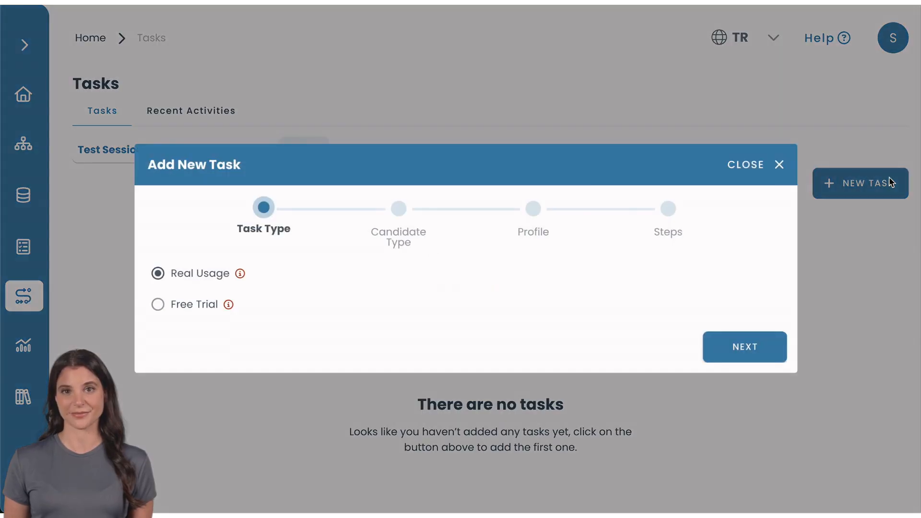
{"action": "left_click", "coordinate": [727, 352]}
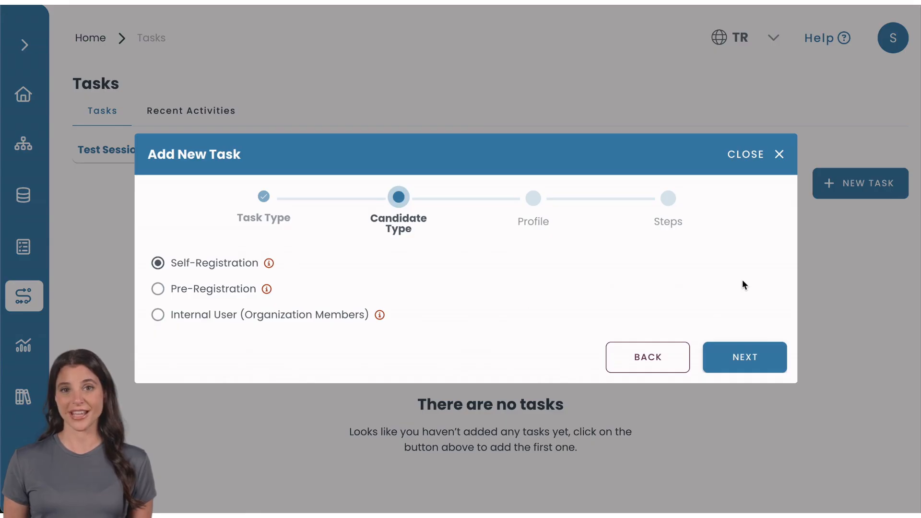
{"action": "left_click", "coordinate": [753, 358]}
Fill in the task profile with the title "Listening Test", the "listening" folder and the Hiring use case.
{"action": "left_click", "coordinate": [646, 228]}
{"action": "left_click", "coordinate": [622, 294]}
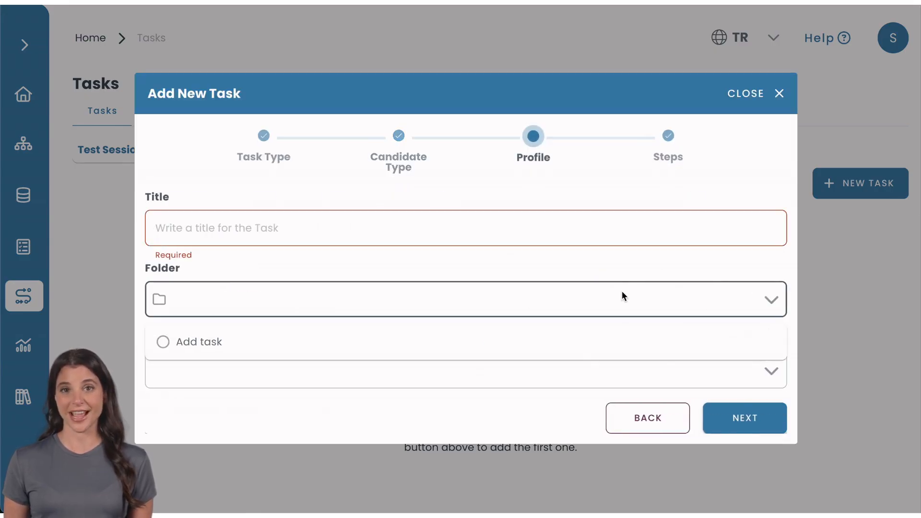
{"action": "left_click", "coordinate": [568, 368]}
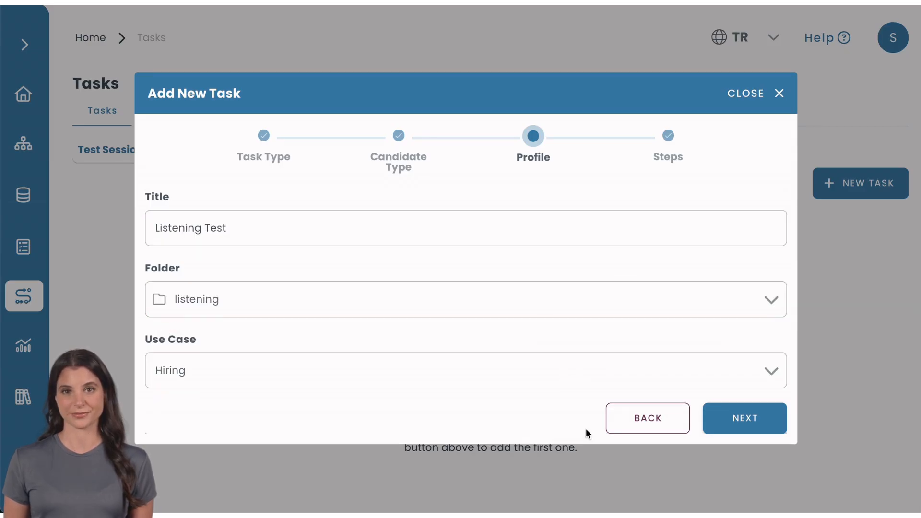
{"action": "left_click", "coordinate": [725, 427]}
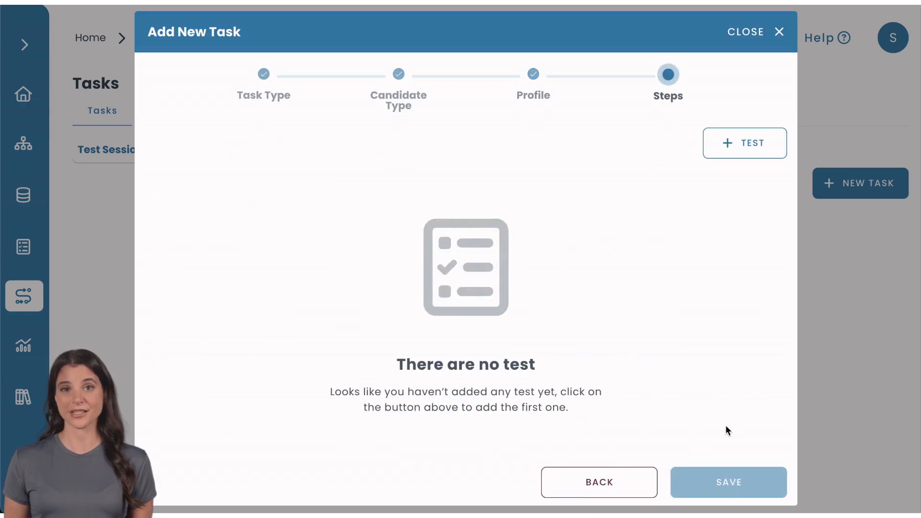
Add the Listening test with Photo webcam recording, A.I. cheating detection, Screenshot screen recording and lockdown browser, and save the task.
{"action": "left_click", "coordinate": [761, 143]}
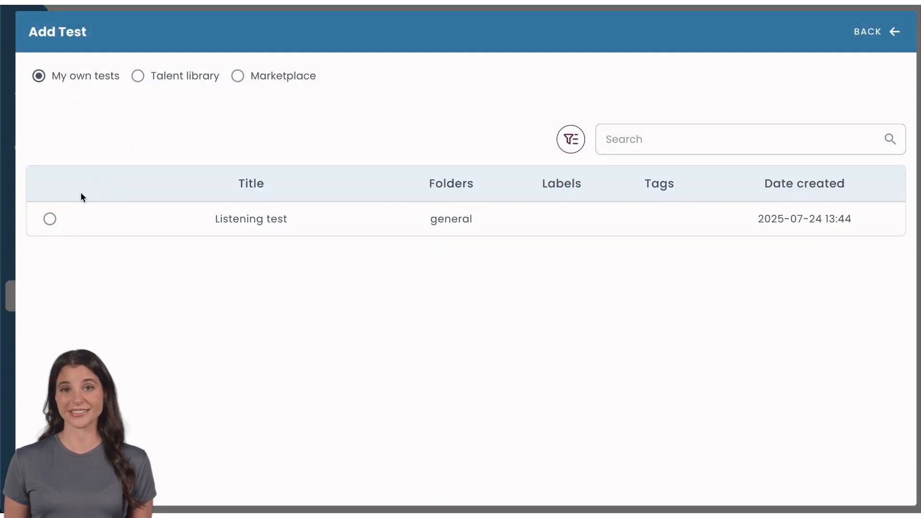
{"action": "left_click", "coordinate": [51, 218]}
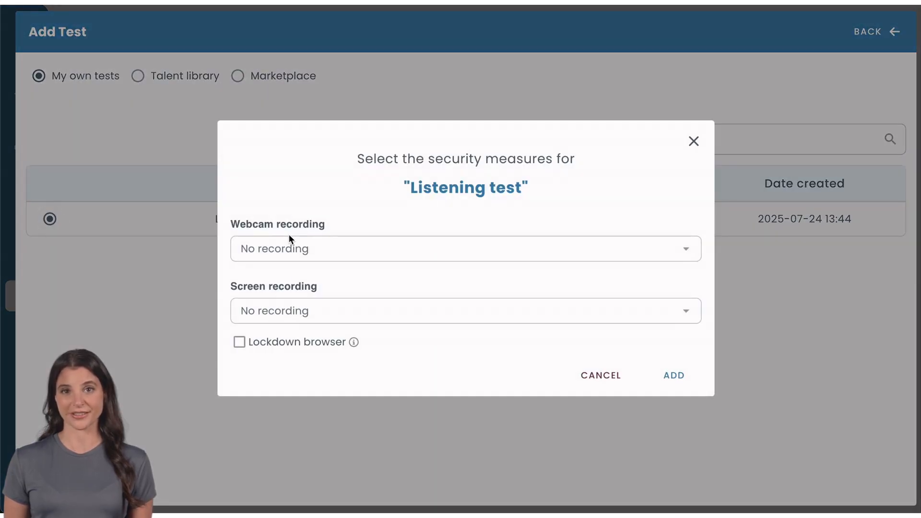
{"action": "left_click", "coordinate": [290, 245]}
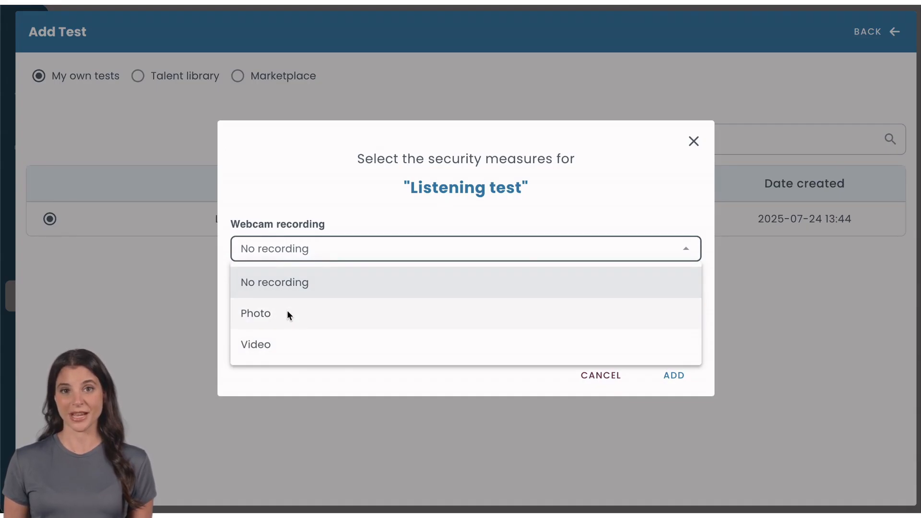
{"action": "left_click", "coordinate": [288, 314]}
{"action": "left_click", "coordinate": [239, 264]}
{"action": "left_click", "coordinate": [276, 331]}
{"action": "left_click", "coordinate": [278, 386]}
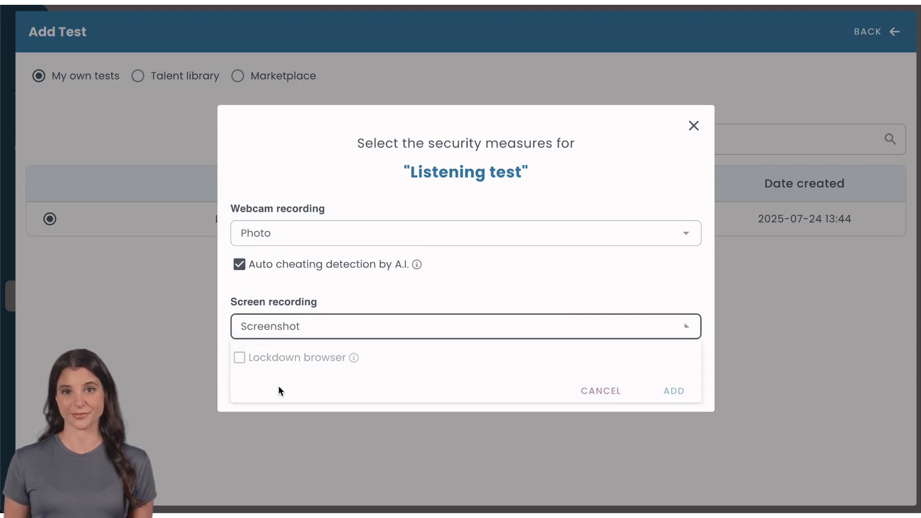
{"action": "left_click", "coordinate": [238, 359]}
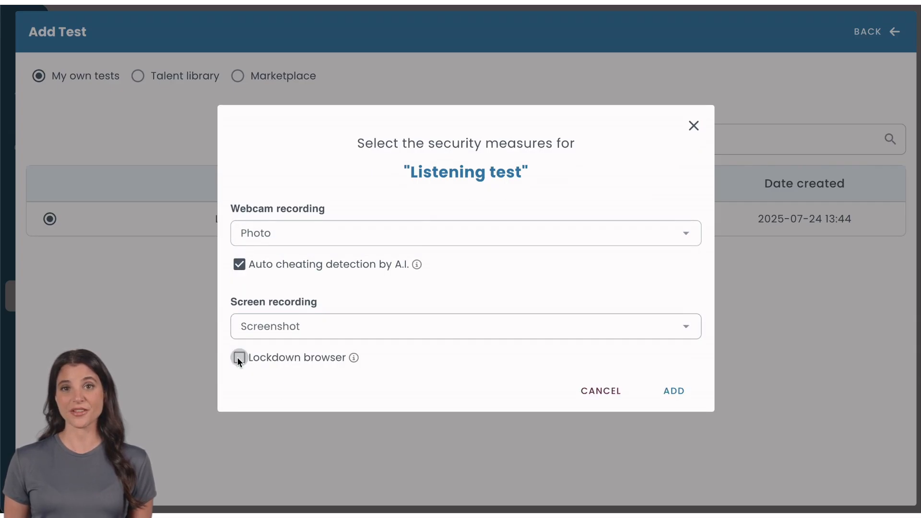
{"action": "left_click", "coordinate": [673, 391]}
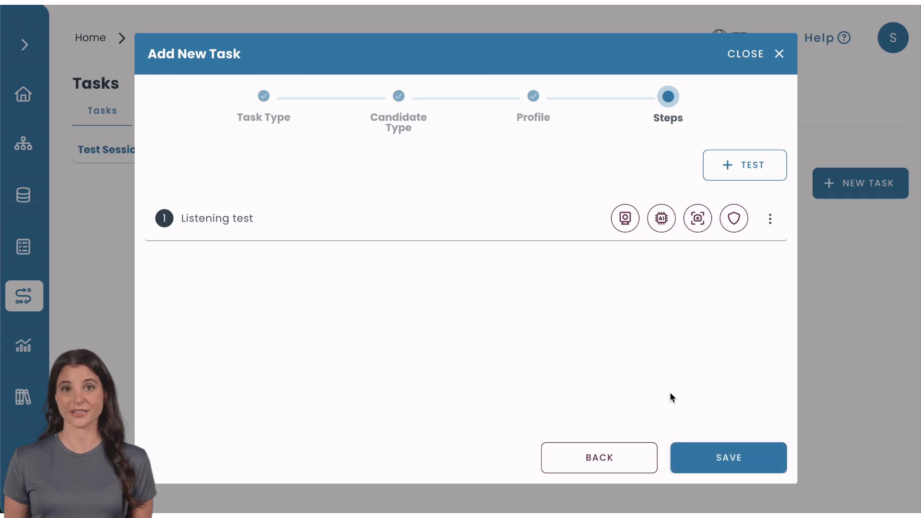
{"action": "left_click", "coordinate": [719, 454]}
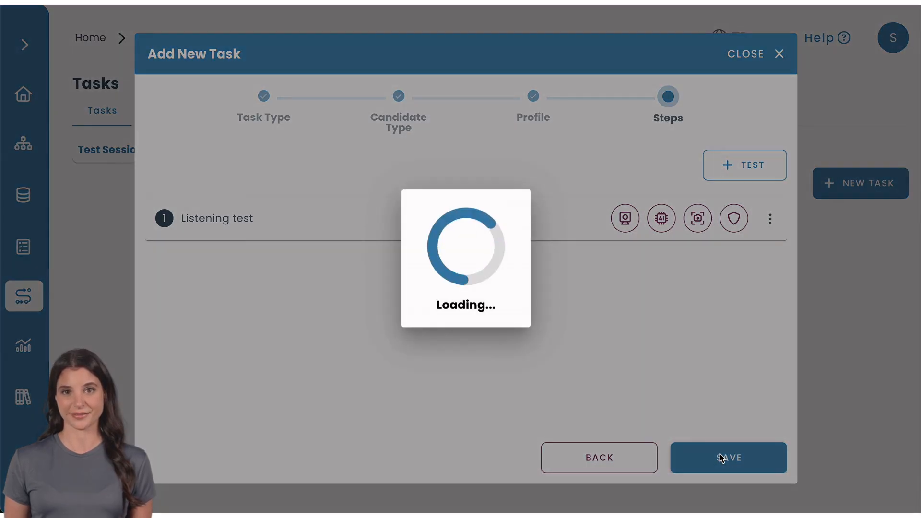